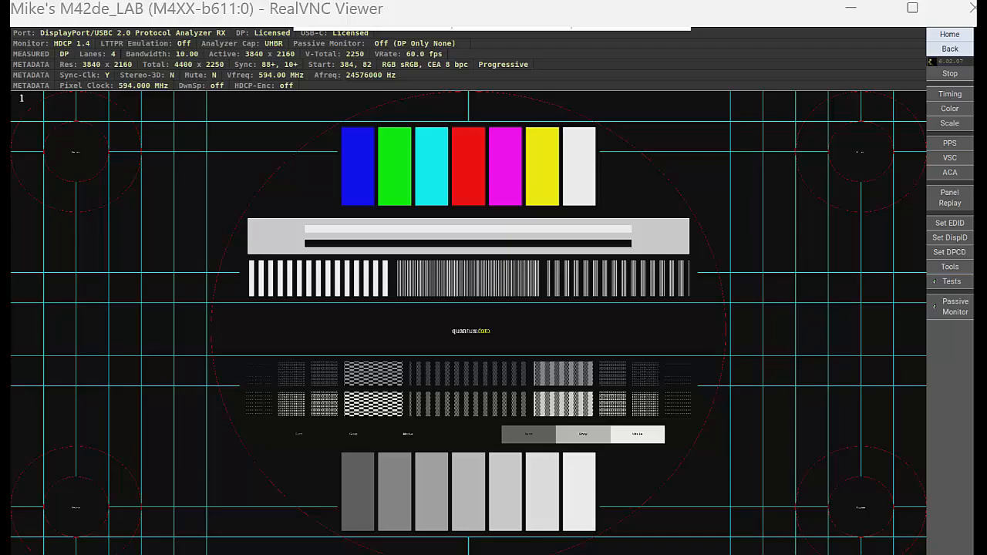
- Open the Tools MST settings and switch to Enhanced Mode
left_click(950, 267)
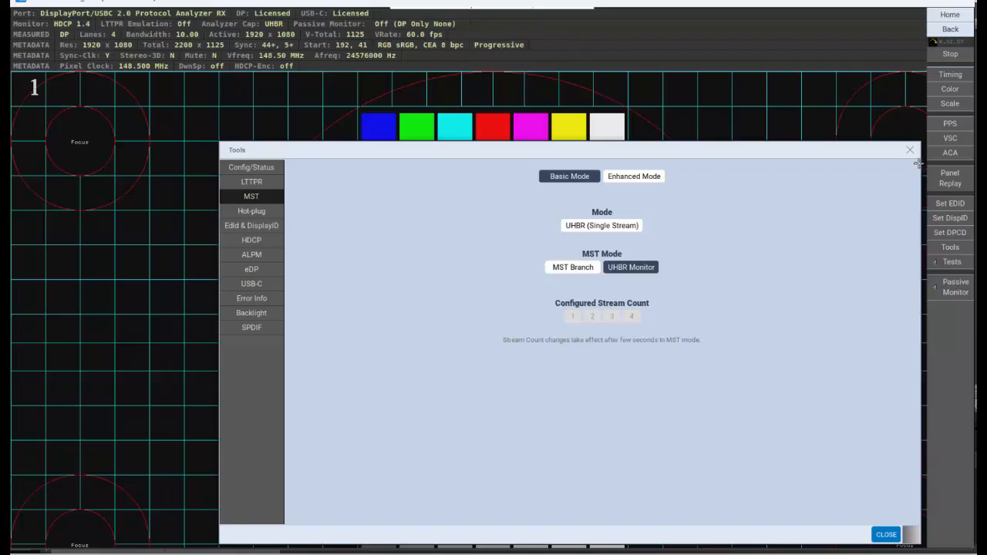
left_click(636, 179)
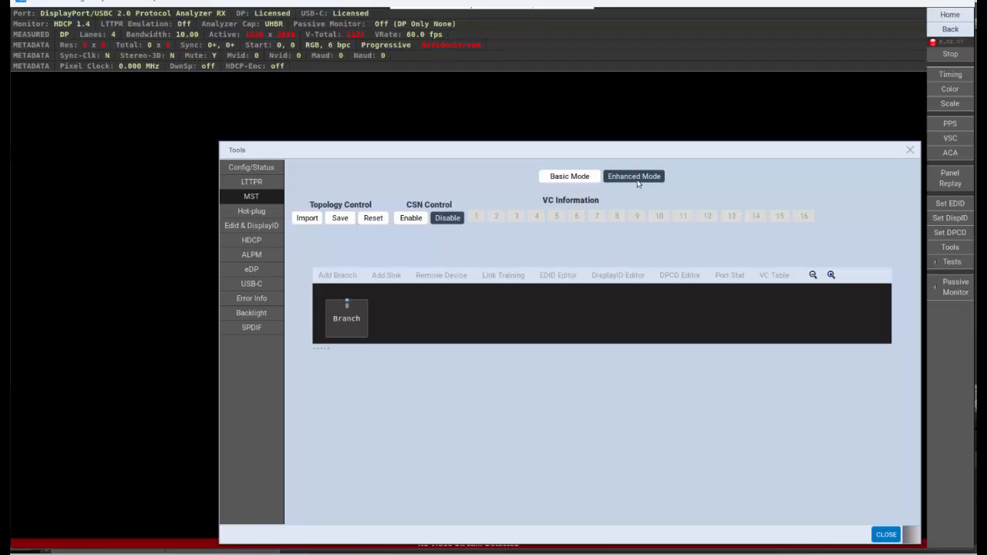
- Select the root branch and add four sinks to it
left_click(332, 328)
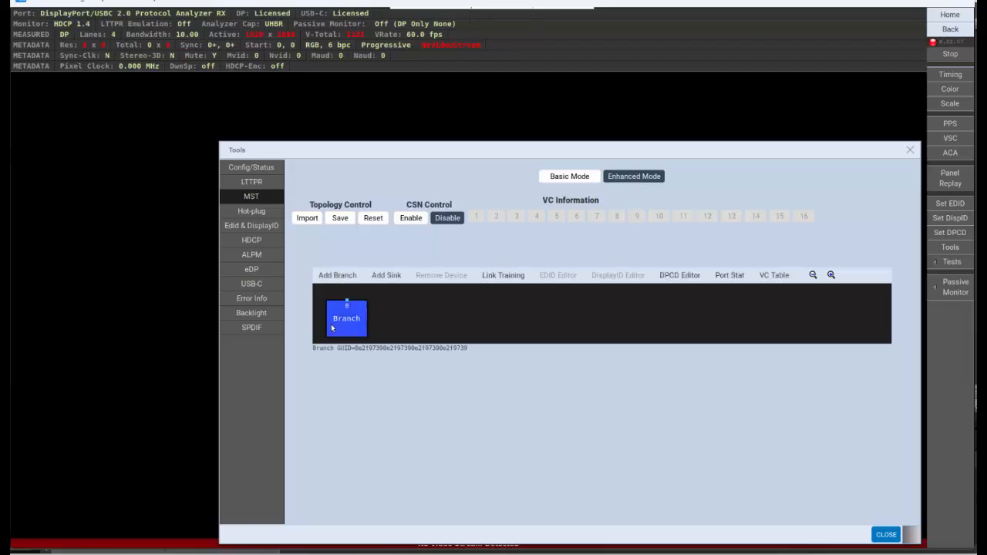
left_click(394, 278)
left_click(394, 278)
left_click(394, 278)
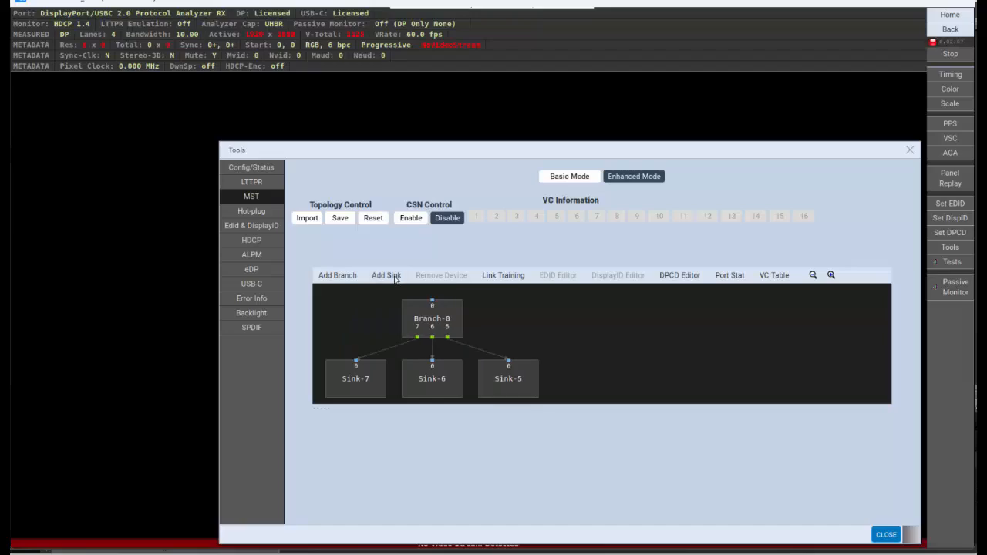
left_click(394, 277)
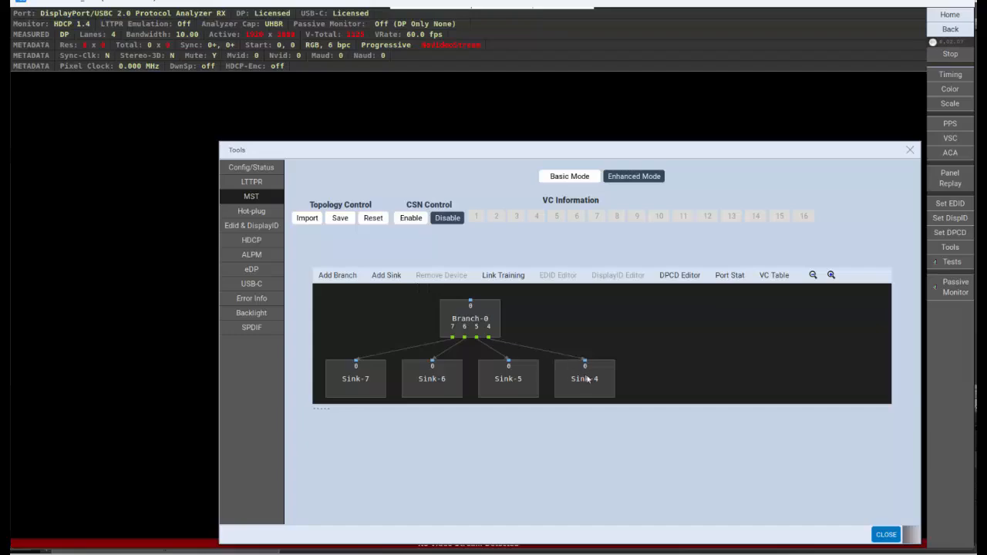
- Add a second branch under the root branch and attach two sinks to that new branch
left_click(470, 318)
left_click(339, 276)
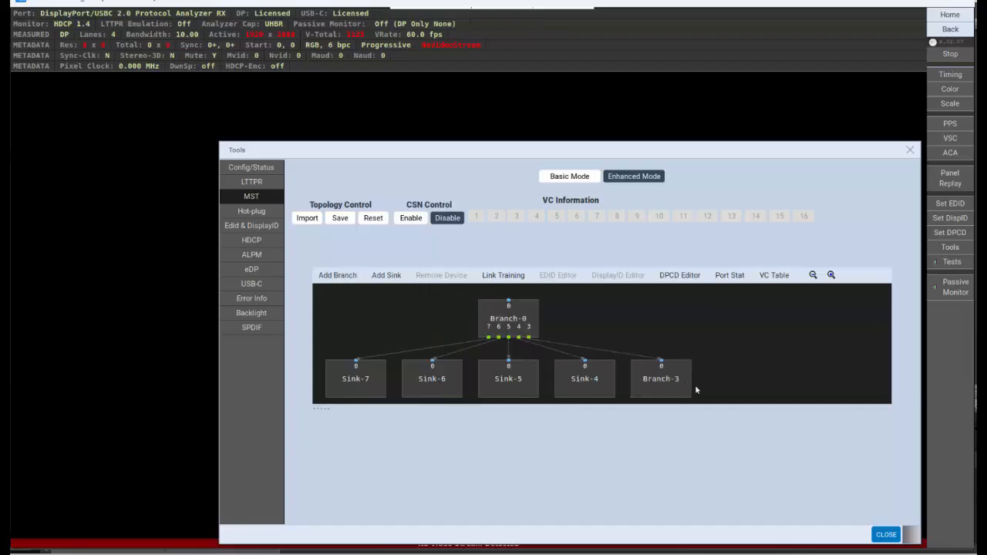
left_click(685, 389)
left_click(387, 275)
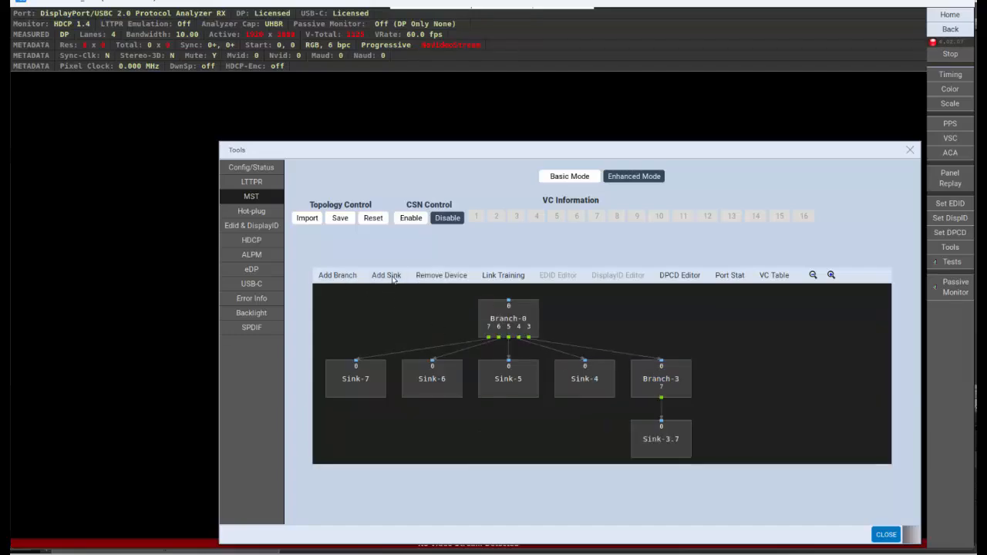
left_click(387, 275)
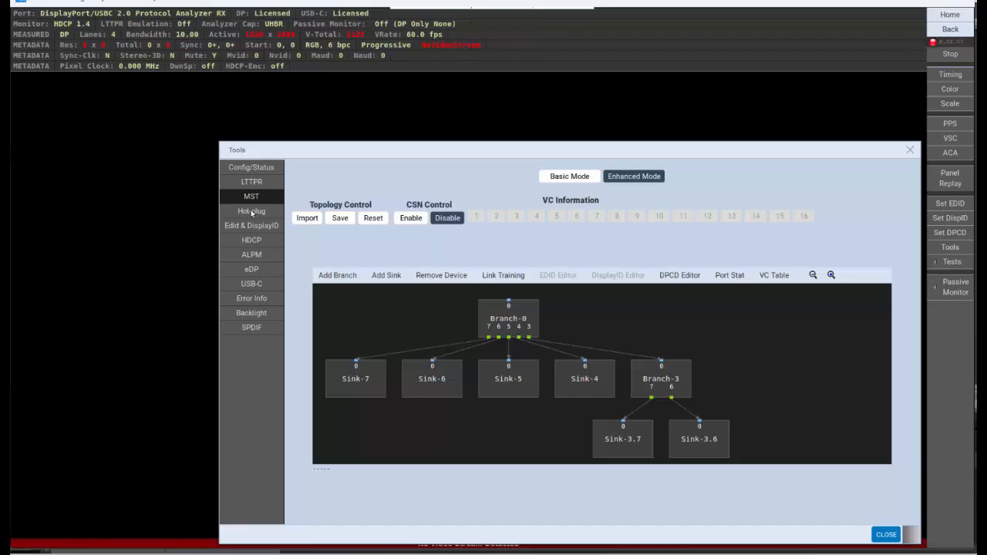
- Generate a hot-plug event and close the Tools dialog
left_click(251, 213)
left_click(625, 204)
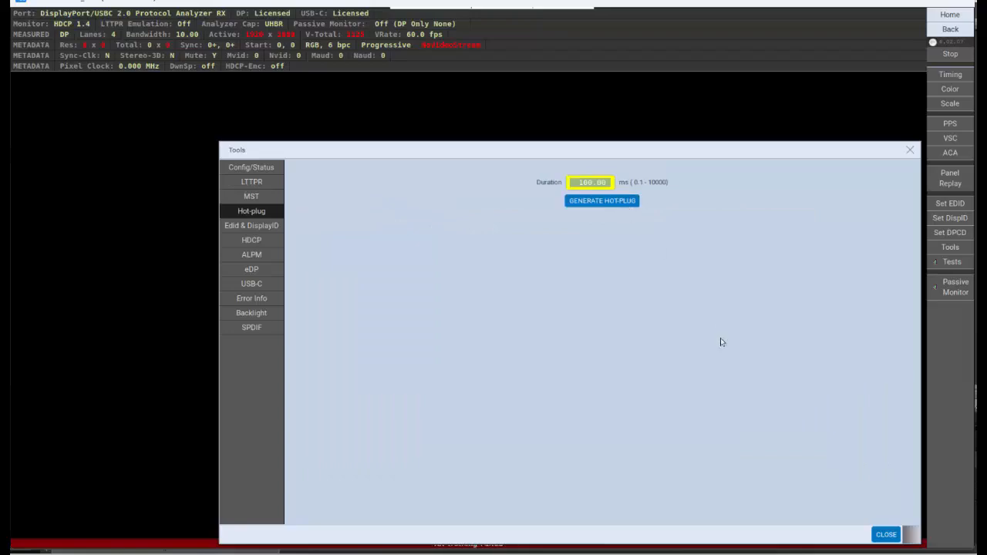
left_click(887, 536)
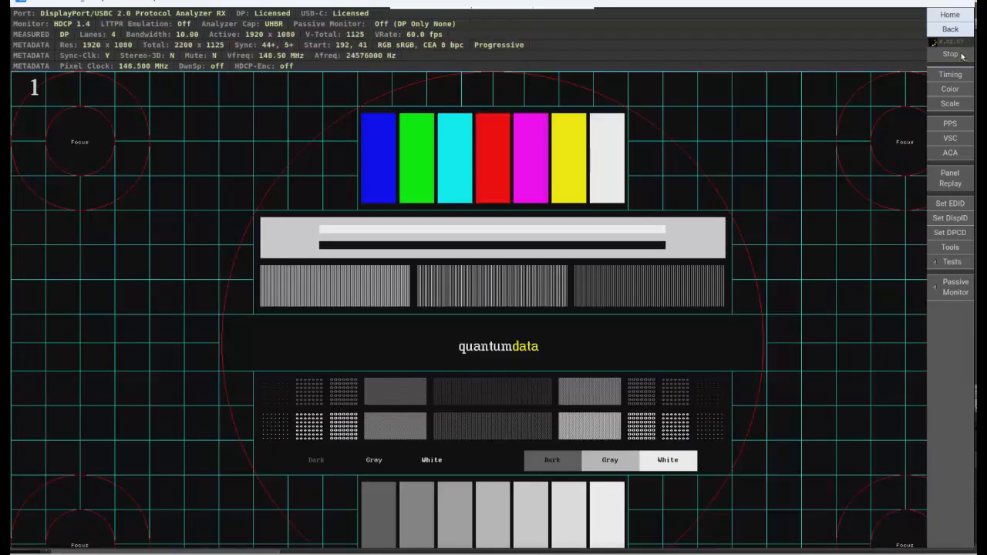
- Open the Generator and set the MST secondary format to 1080p60
left_click(950, 14)
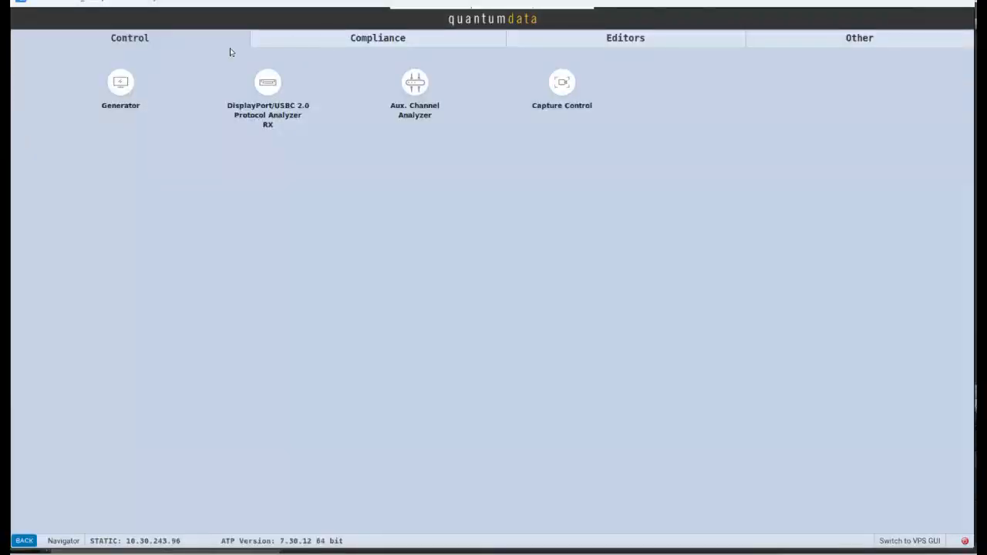
left_click(123, 103)
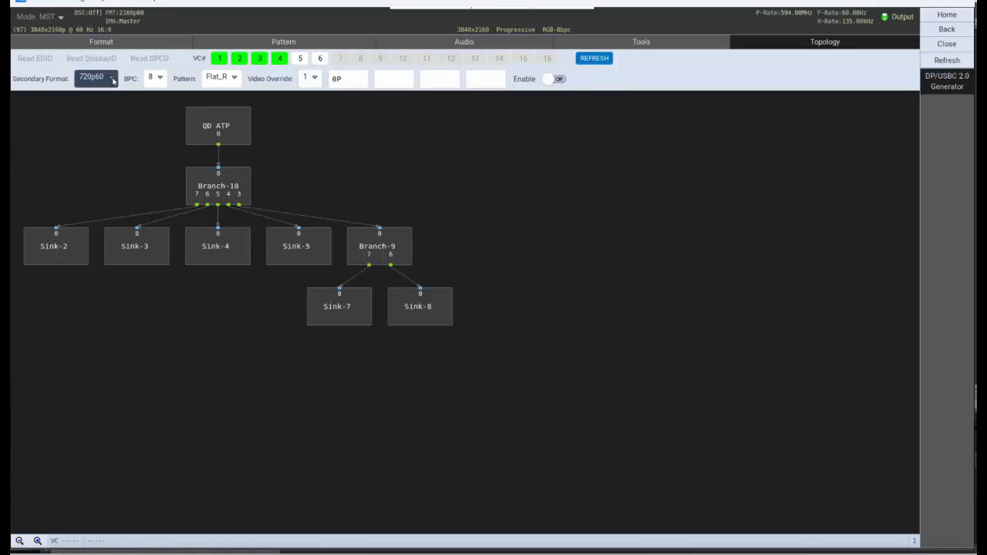
left_click(113, 79)
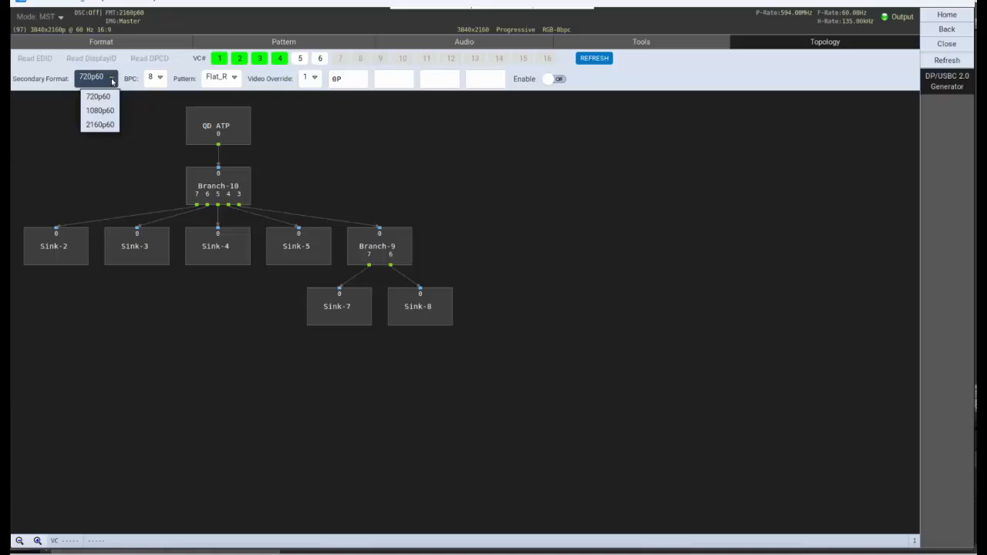
left_click(100, 110)
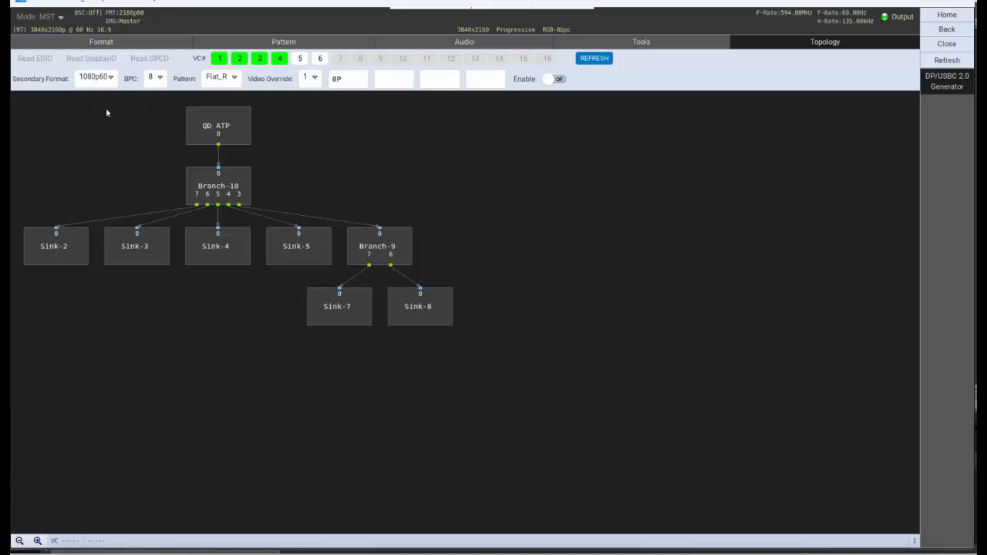
- Set the bits per component to 10 and the pattern to Flat_Y
left_click(159, 80)
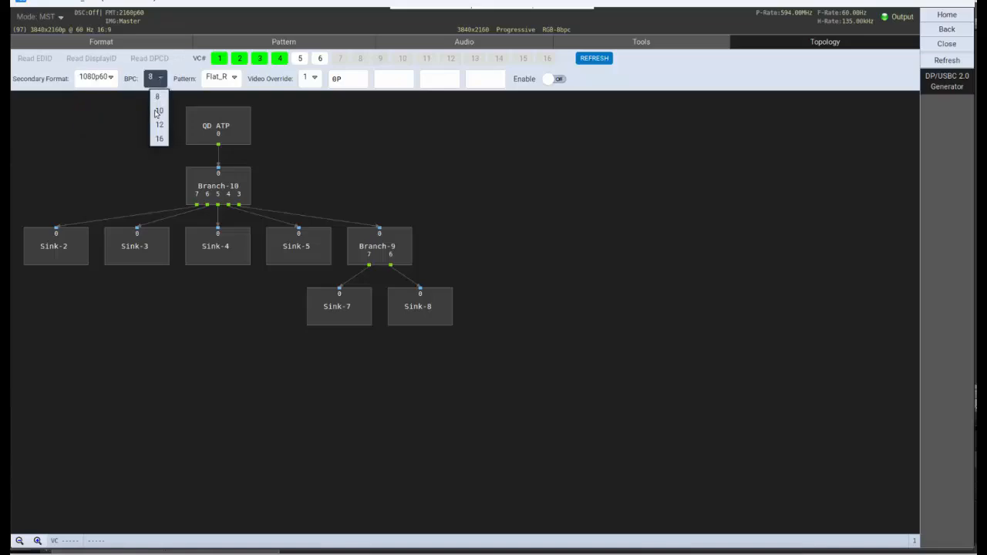
left_click(155, 110)
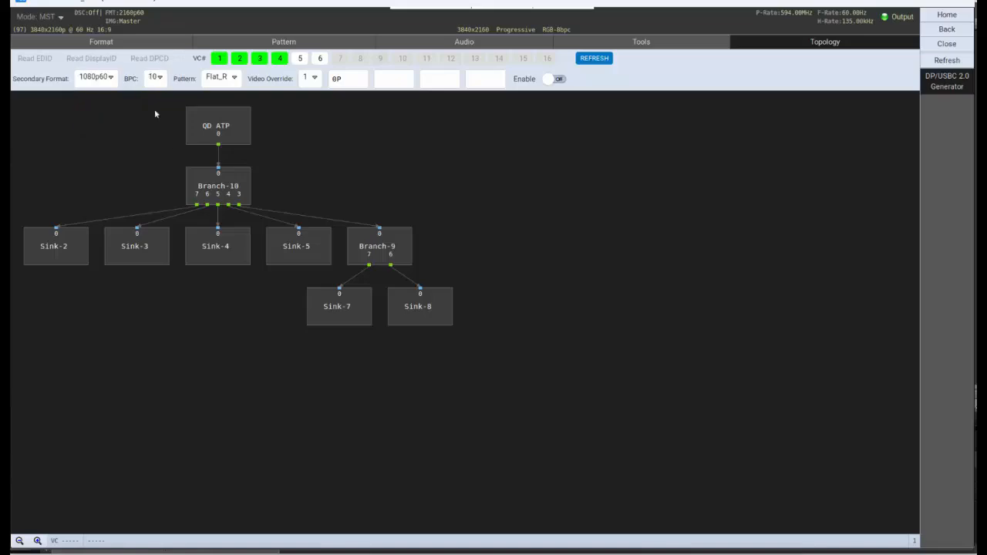
left_click(235, 79)
left_click(223, 145)
- Set the video override to 4 virtual channels and the first channel's option to 2s
left_click(315, 78)
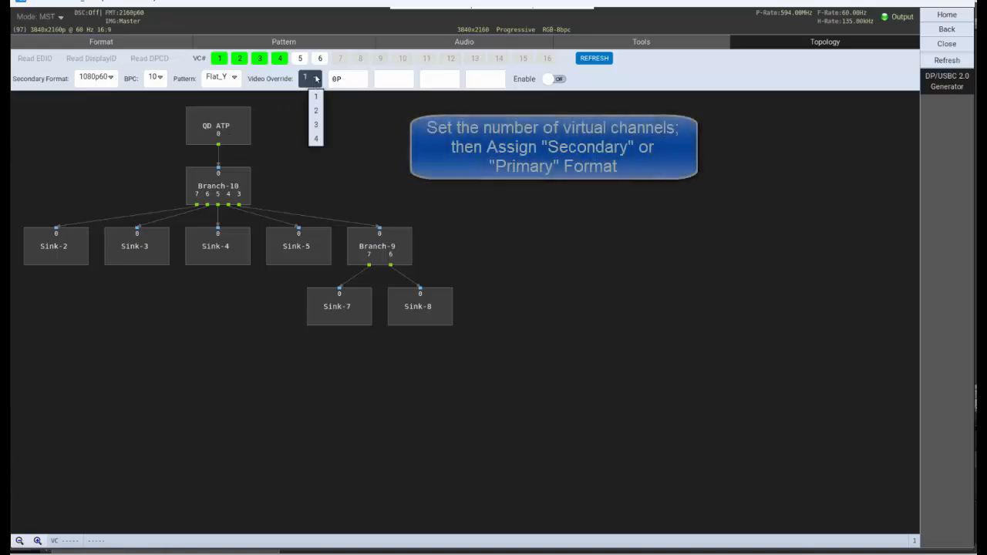
left_click(316, 139)
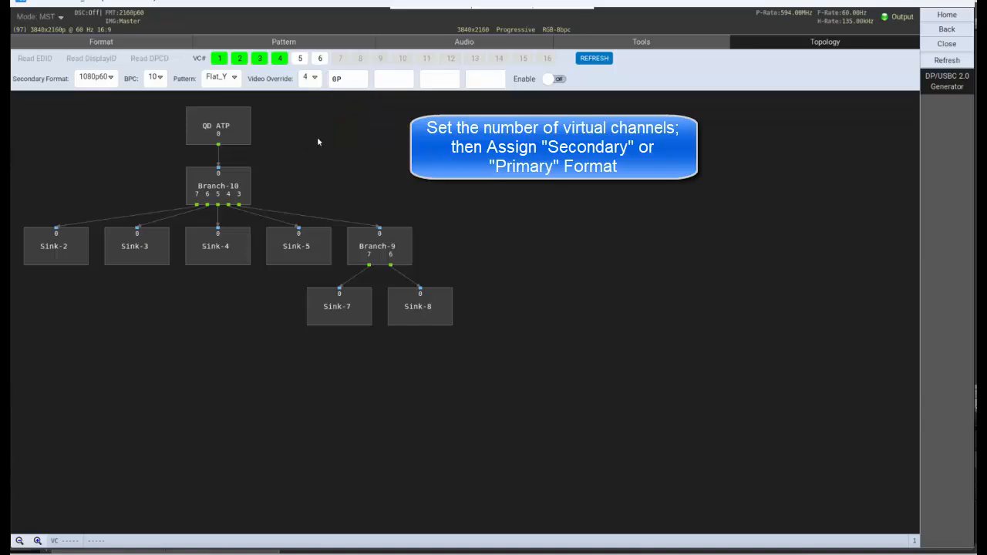
left_click(354, 84)
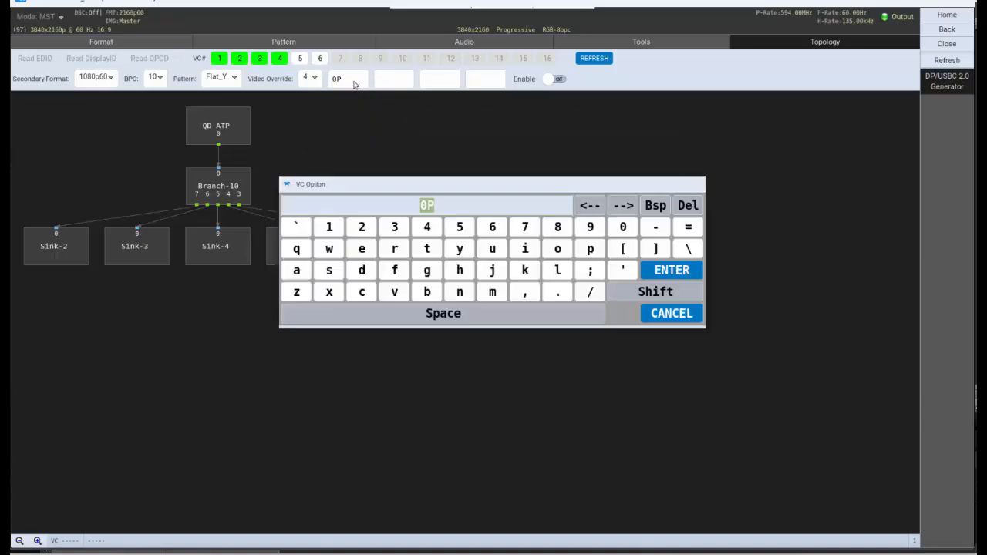
left_click(362, 227)
left_click(328, 272)
left_click(686, 272)
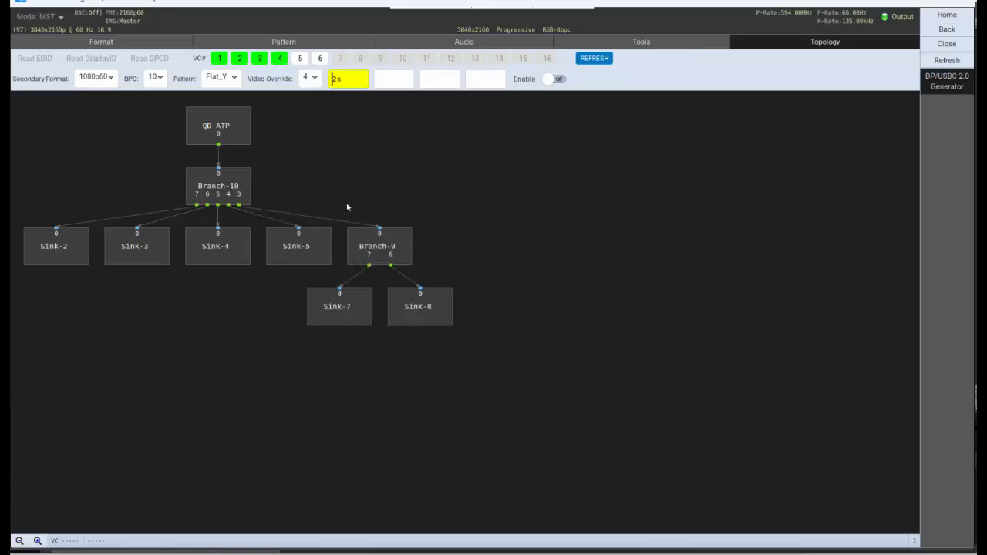
- Set the second and third virtual channel options to 3s and 7s
left_click(379, 79)
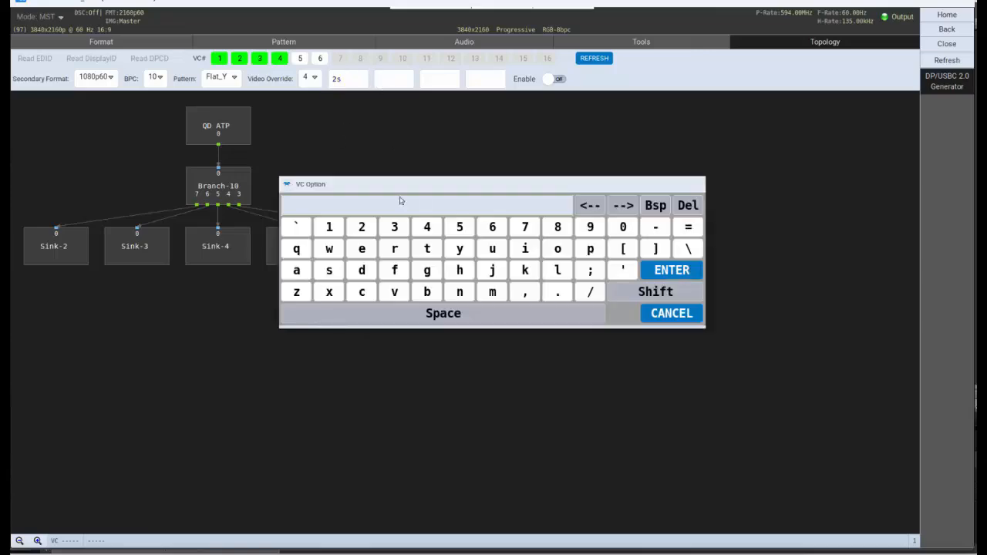
left_click(394, 227)
left_click(328, 270)
left_click(667, 272)
left_click(430, 83)
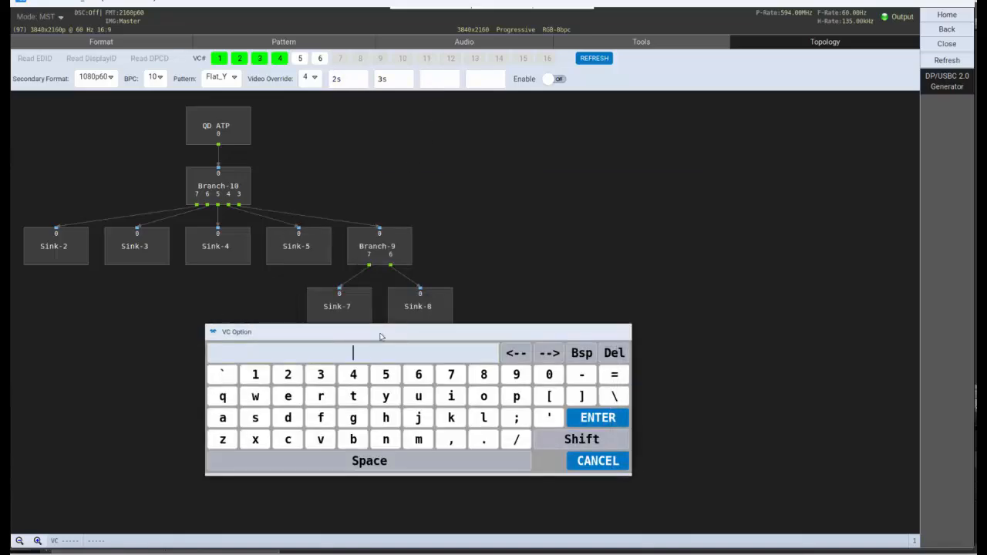
left_click(453, 378)
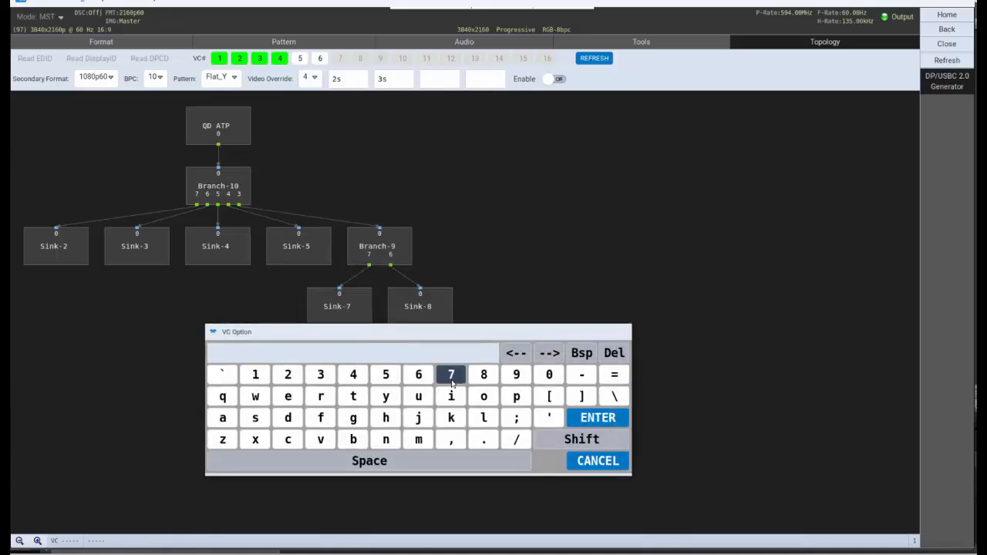
left_click(256, 417)
left_click(590, 419)
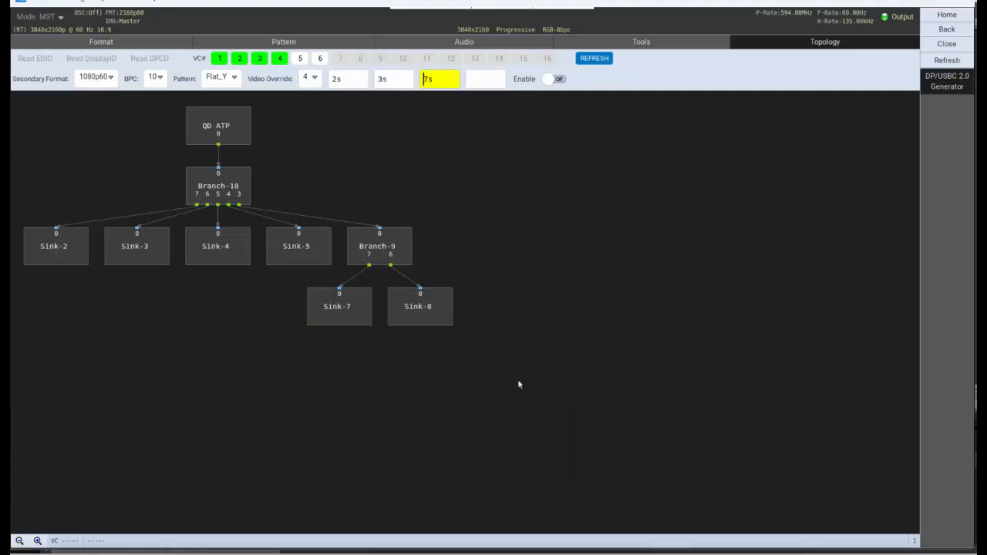
- Set the fourth virtual channel option to 8p, enable the video override, and go back
left_click(441, 312)
left_click(483, 82)
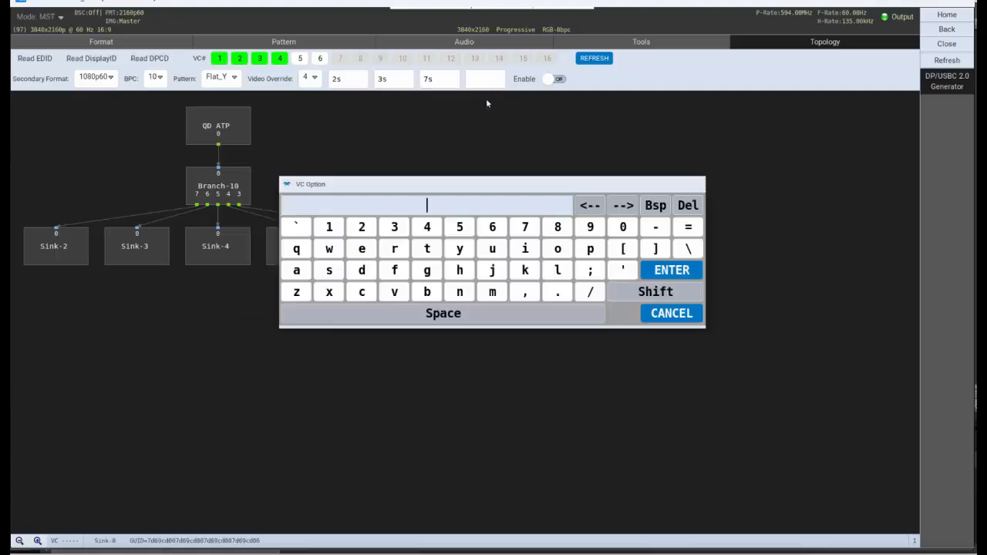
left_click(563, 229)
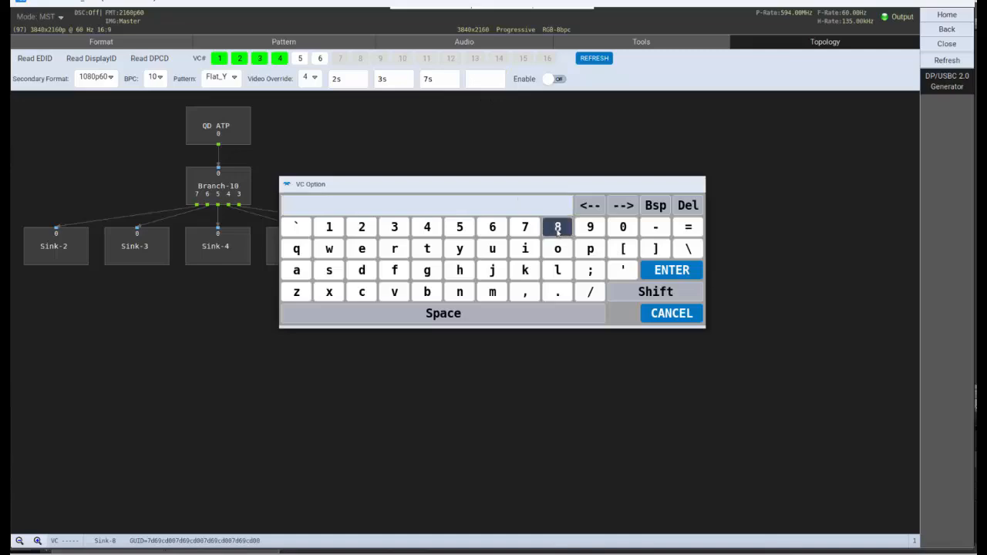
left_click(590, 249)
left_click(692, 269)
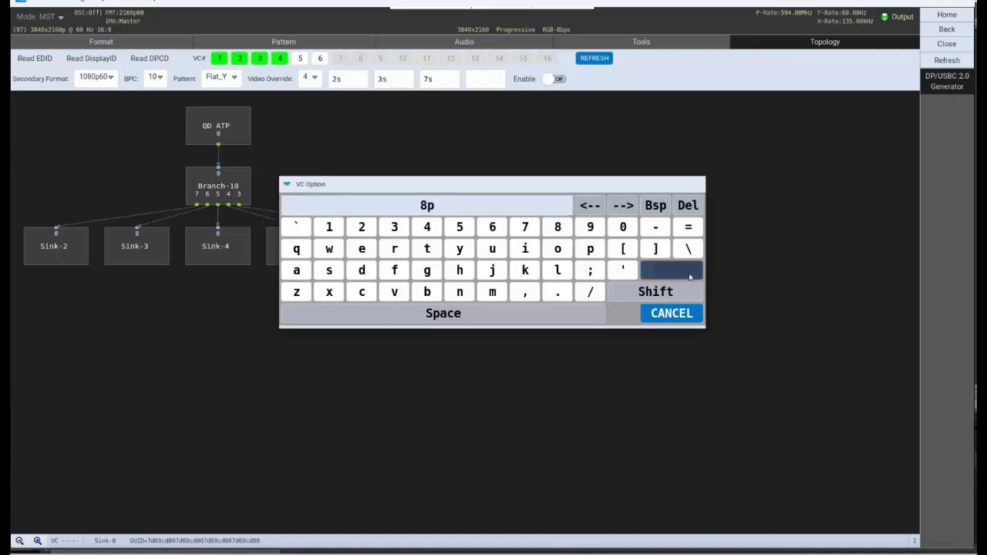
left_click(555, 79)
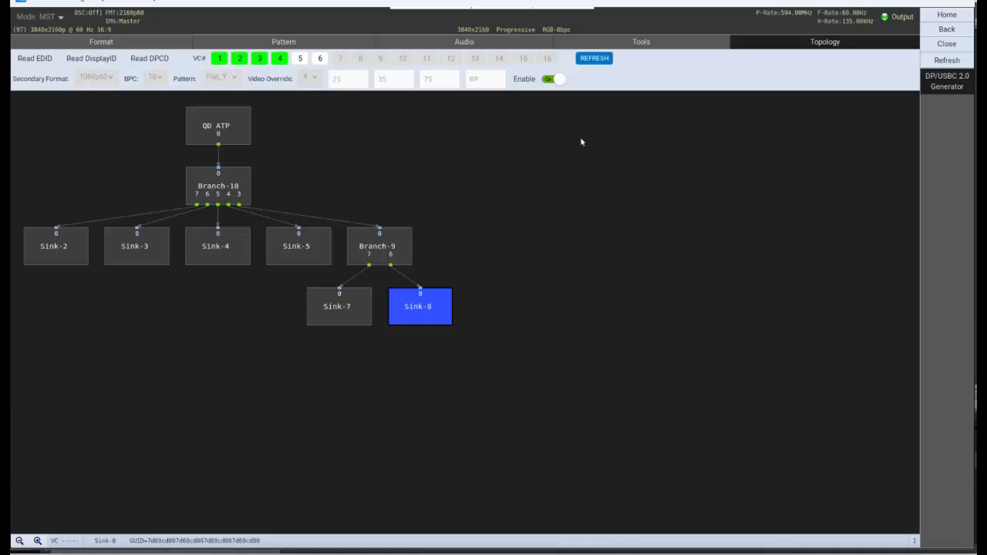
left_click(948, 29)
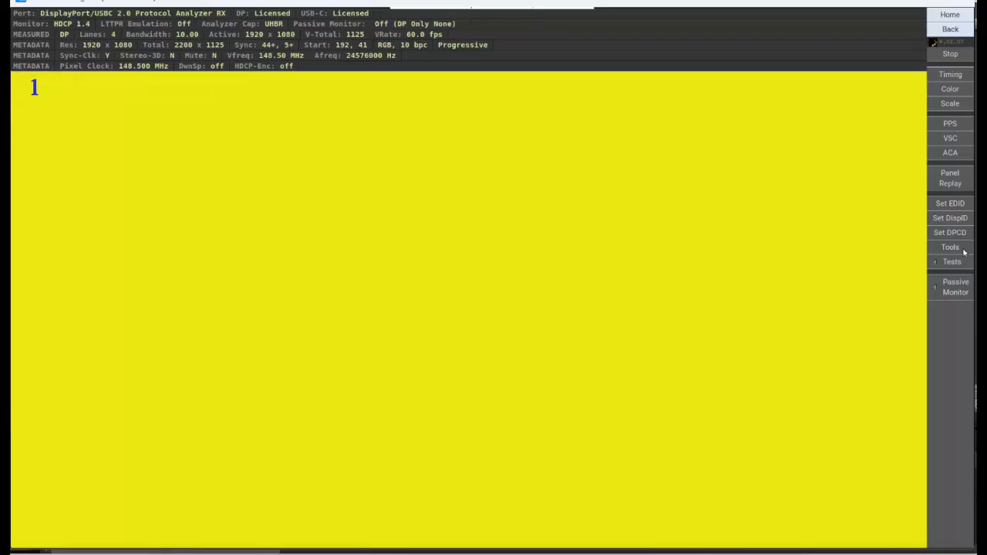
- Open the analyzer's MST topology and select each sink to inspect which virtual channel stream it shows
left_click(964, 253)
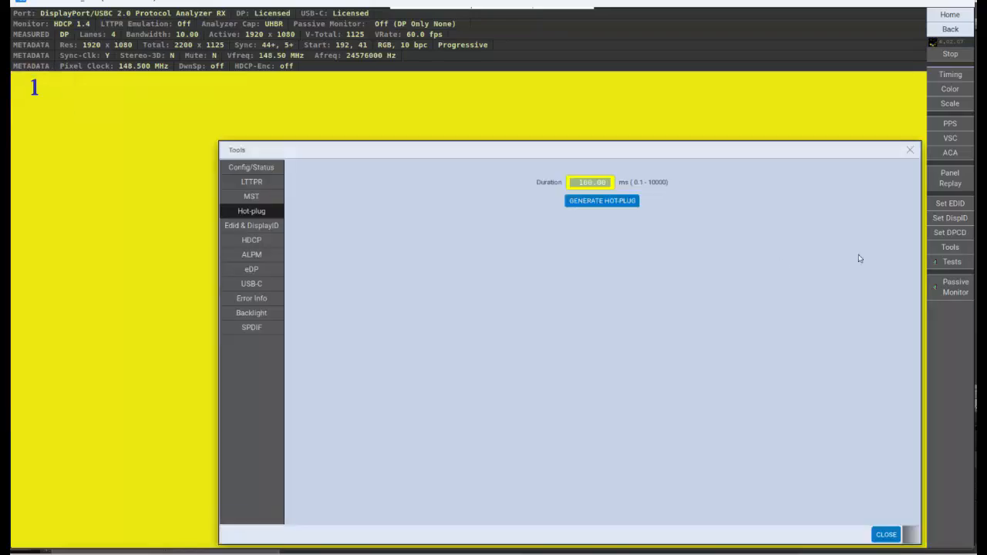
left_click(251, 196)
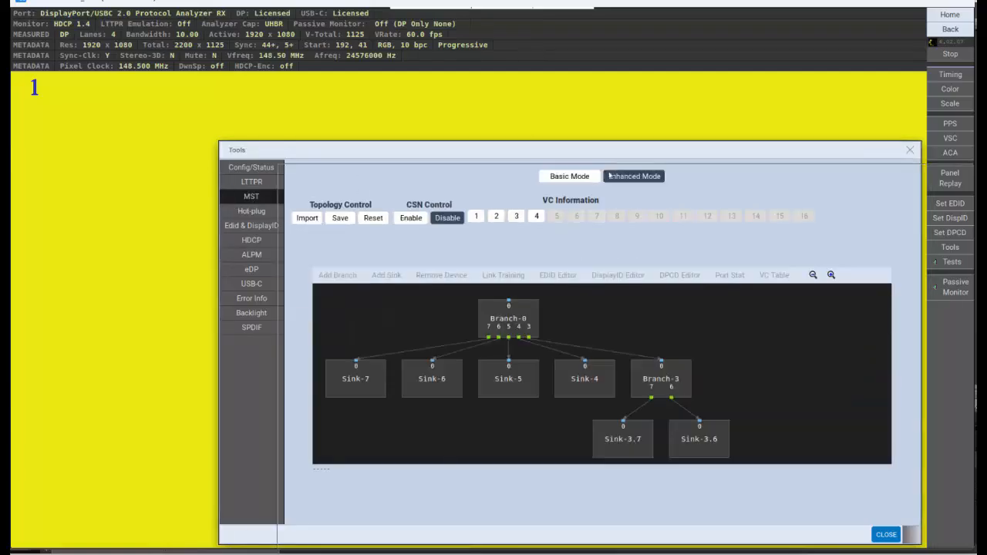
left_click_drag(647, 175, 648, 174)
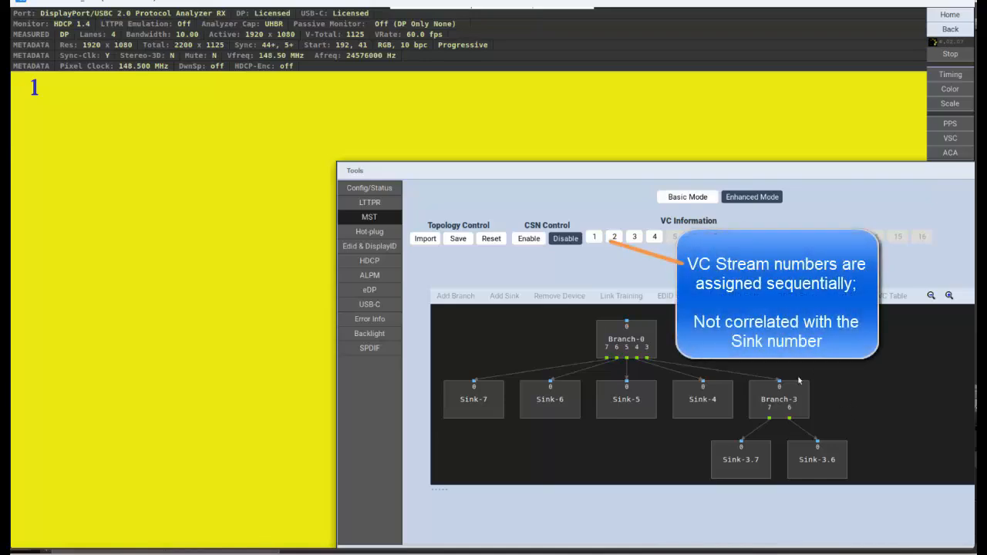
left_click(489, 403)
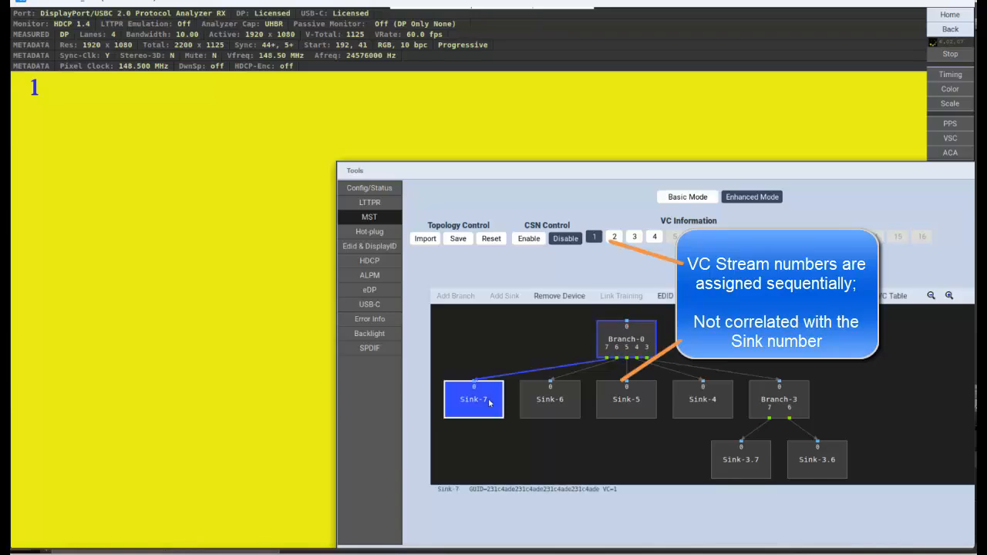
left_click(549, 411)
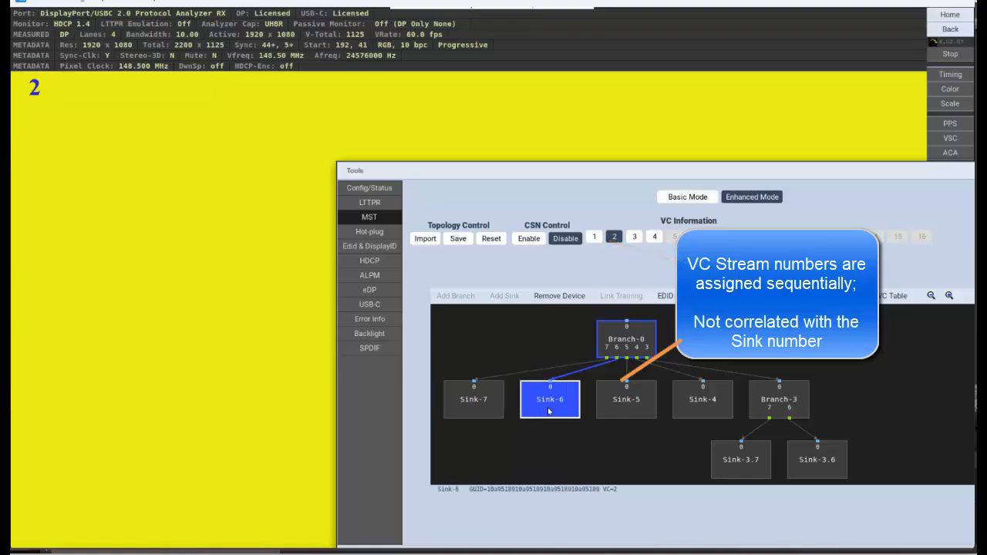
left_click(732, 457)
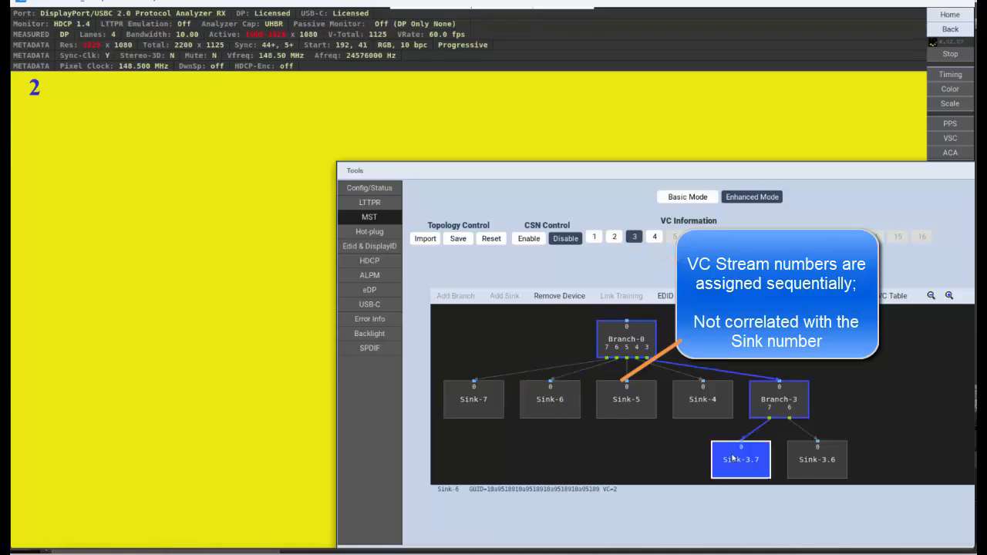
left_click(828, 471)
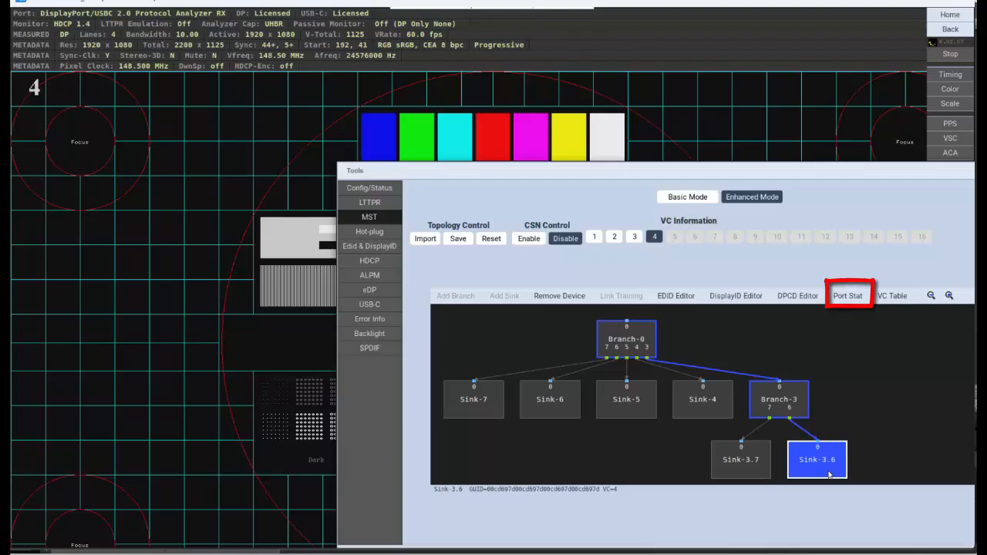
- Open the port statistics for Branch-0 and compare the TX-7 and TX-5 port stats
left_click(848, 296)
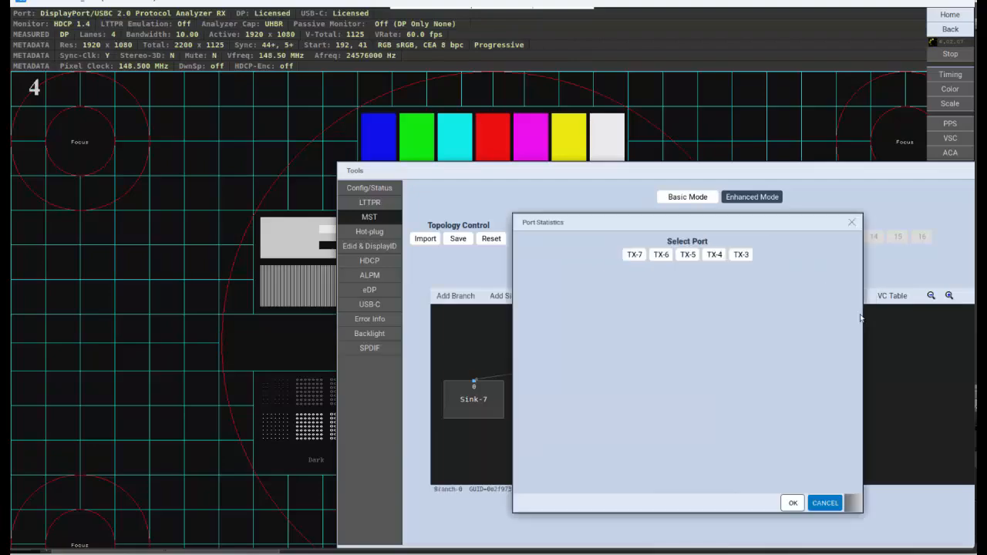
left_click(642, 263)
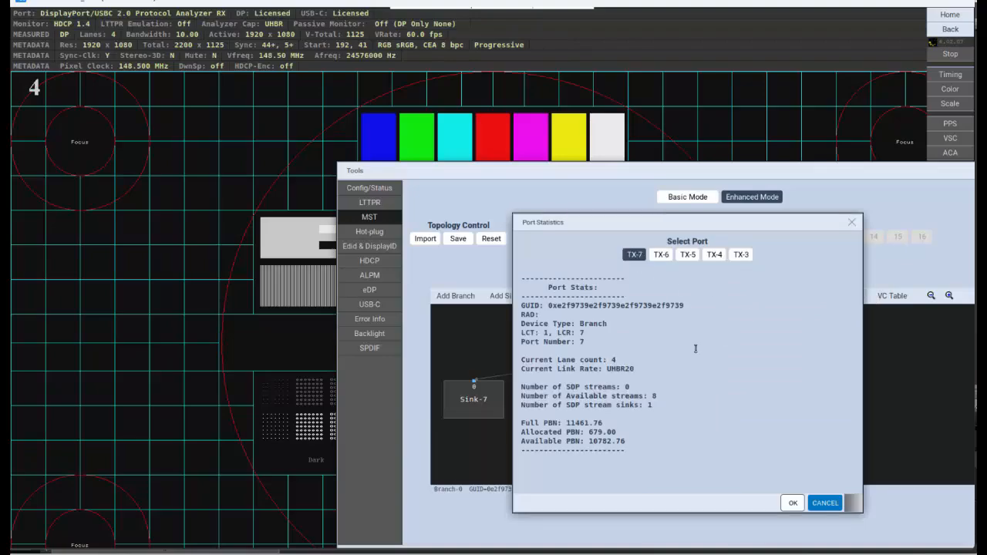
left_click(689, 260)
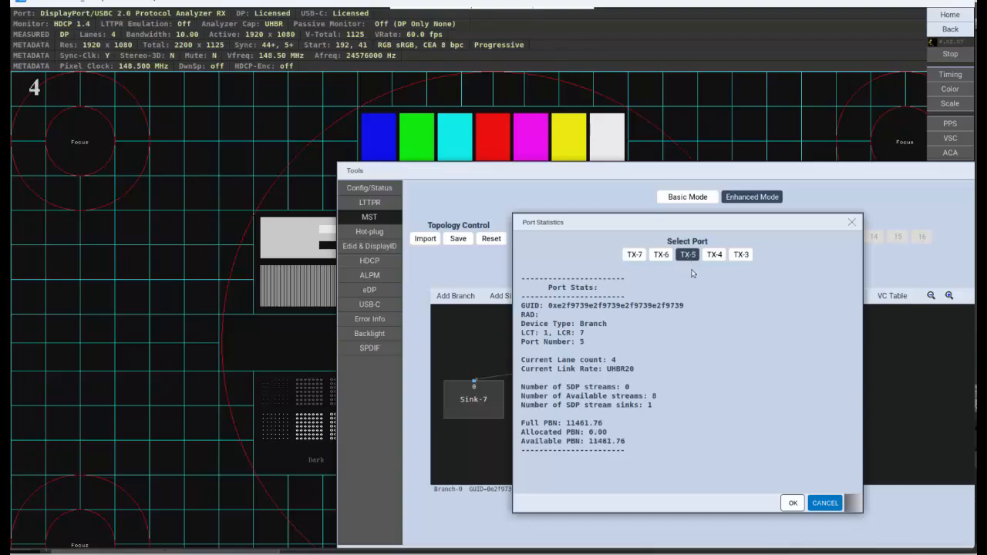
key("Escape")
- View the VC payload table for the topology, close it, and select Sink-3.7
left_click(893, 296)
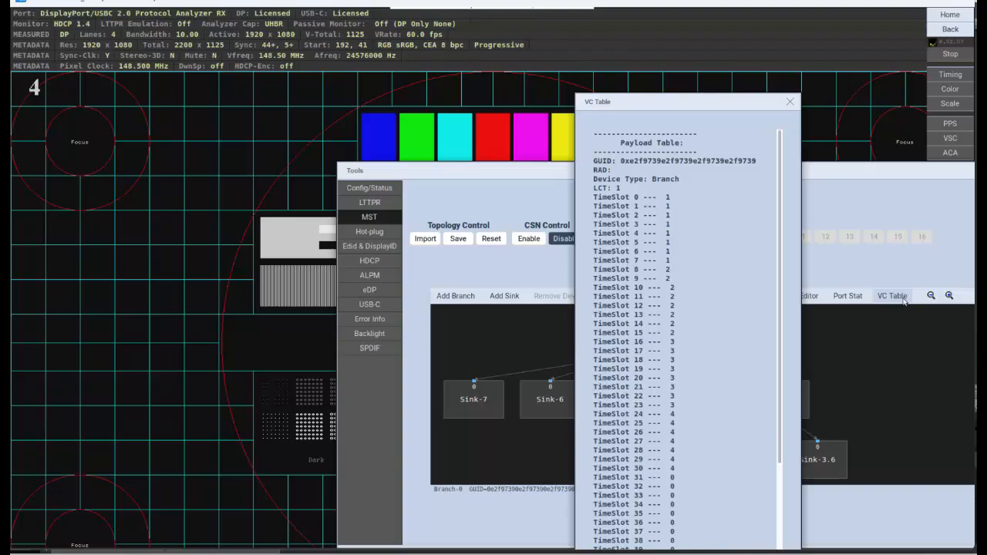
left_click(893, 296)
left_click(728, 464)
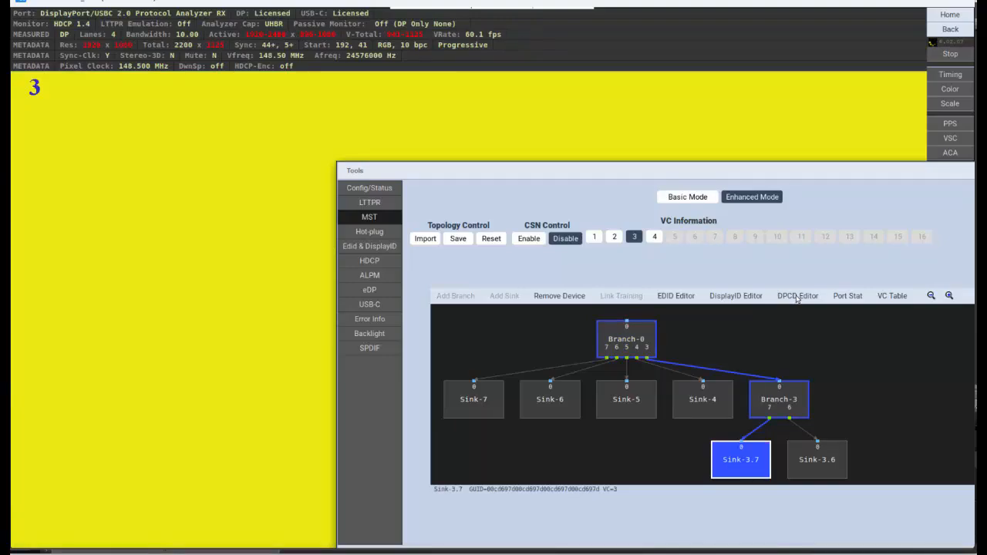
- Open the DPCD editor, read the RX registers, and inspect the TRAINING_AUX_RD_INTERVAL register's fields
left_click(797, 296)
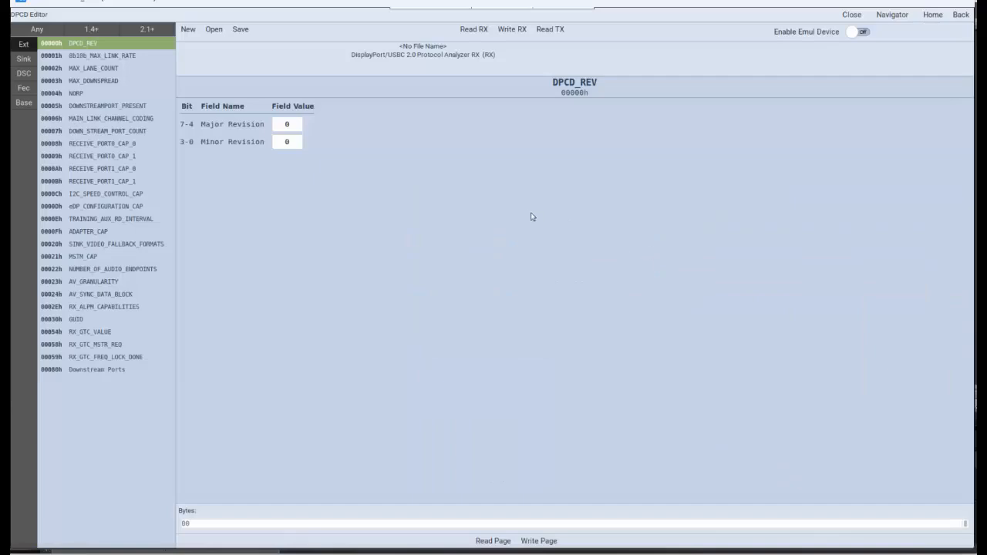
left_click(475, 30)
left_click(96, 219)
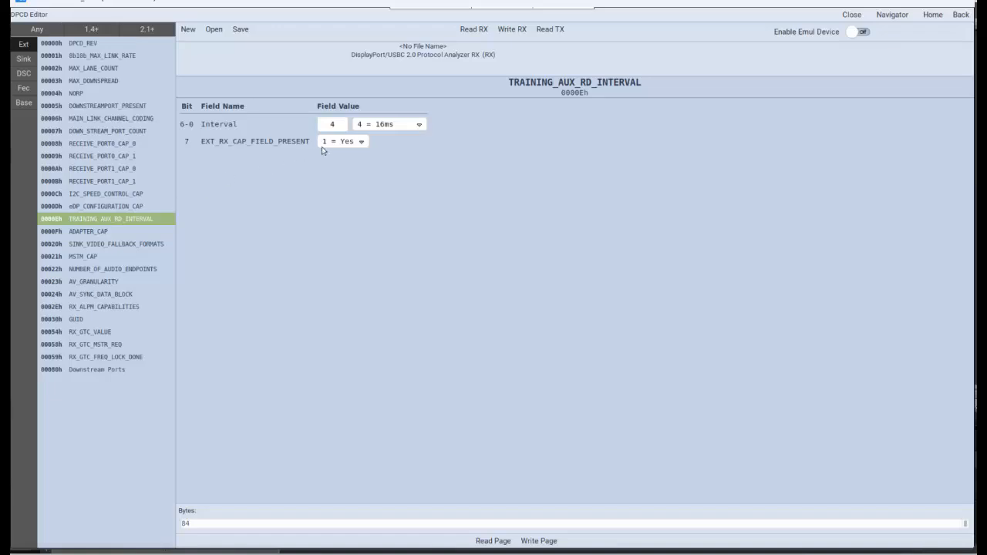
left_click(357, 142)
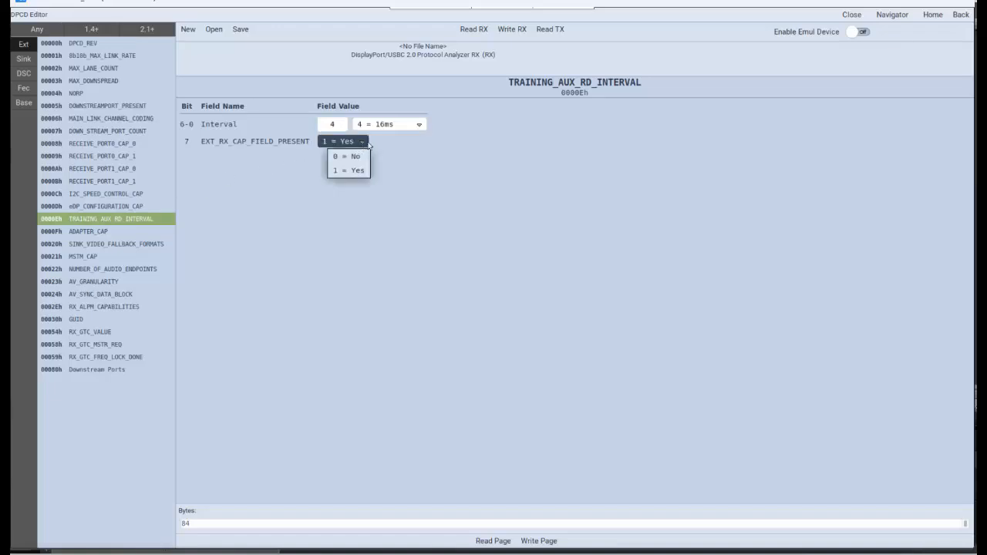
left_click(387, 144)
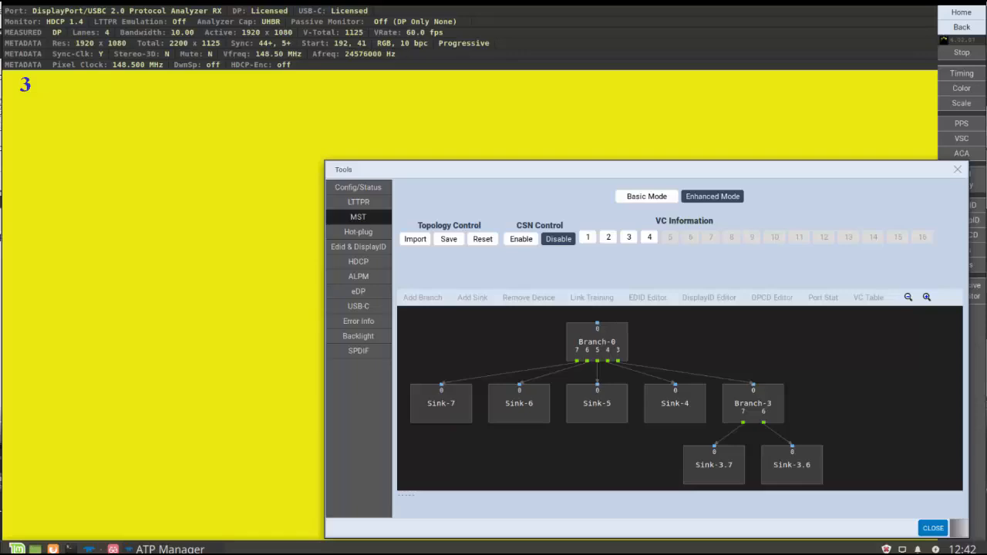
- Select Branch-3 and link-train its TX-7 port at 4 lanes and 8.10 Gbps, then close the tools
left_click(629, 238)
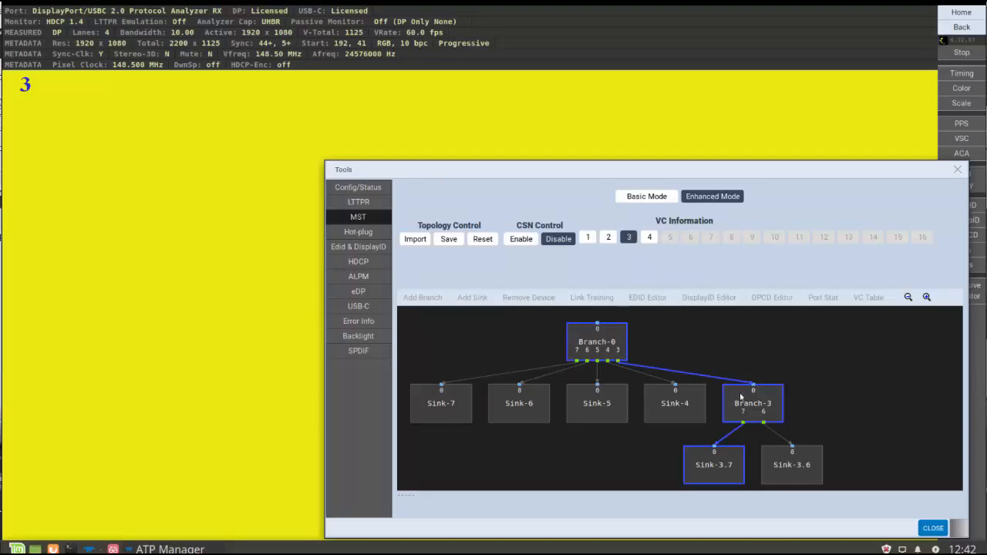
left_click(743, 400)
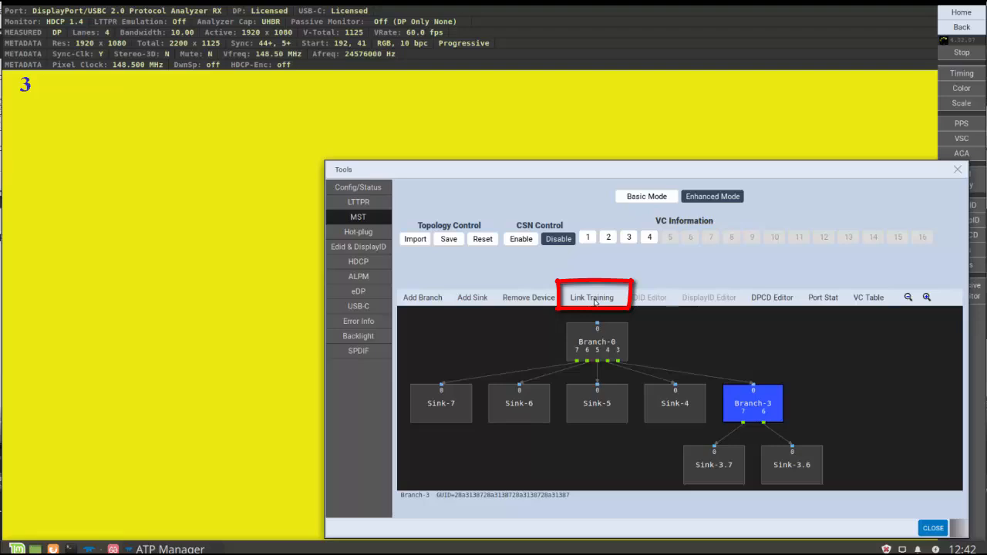
left_click(595, 299)
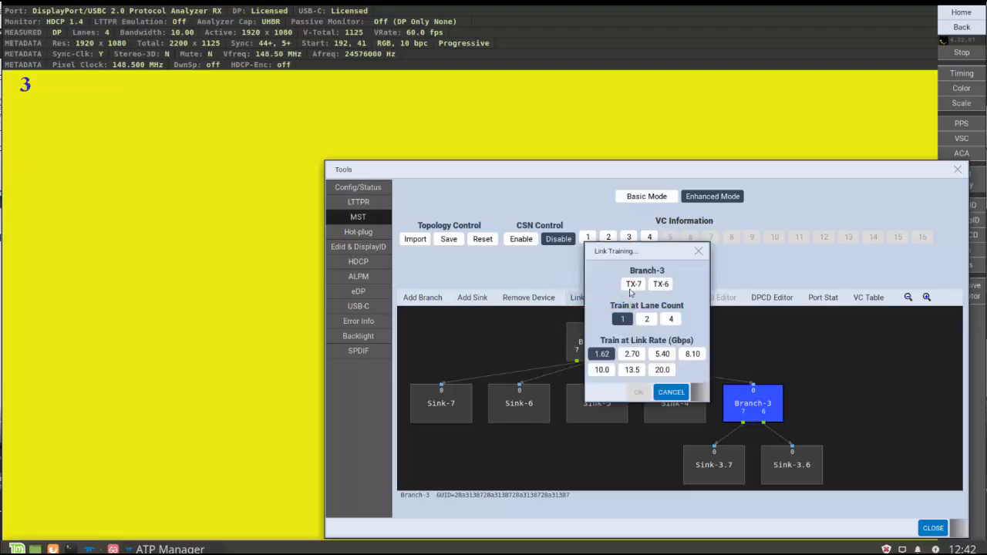
left_click(632, 286)
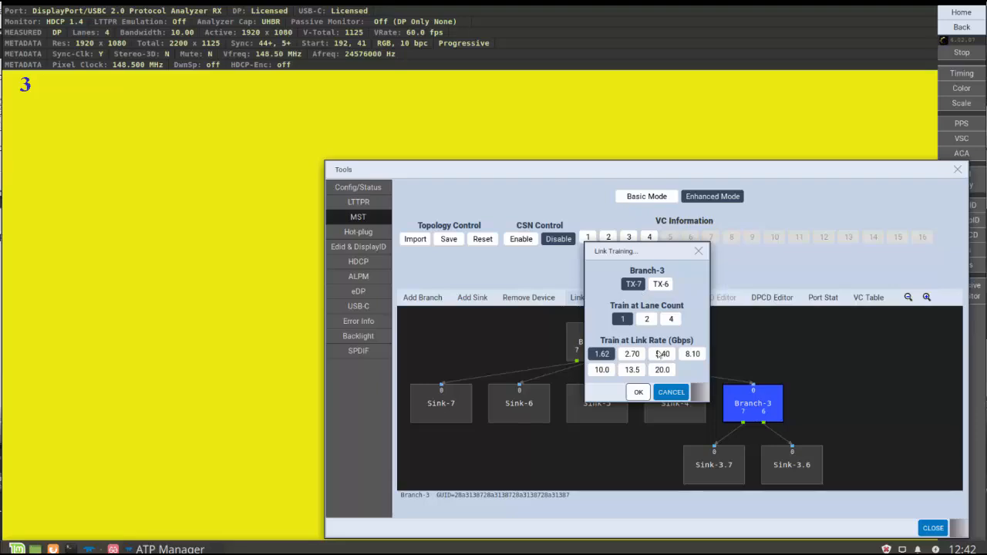
left_click(671, 318)
left_click(693, 353)
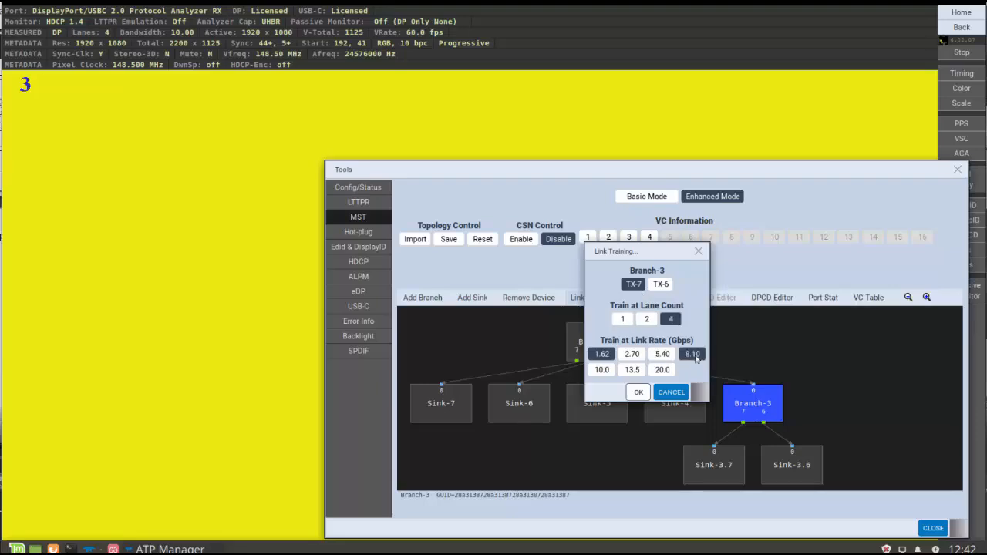
left_click(638, 393)
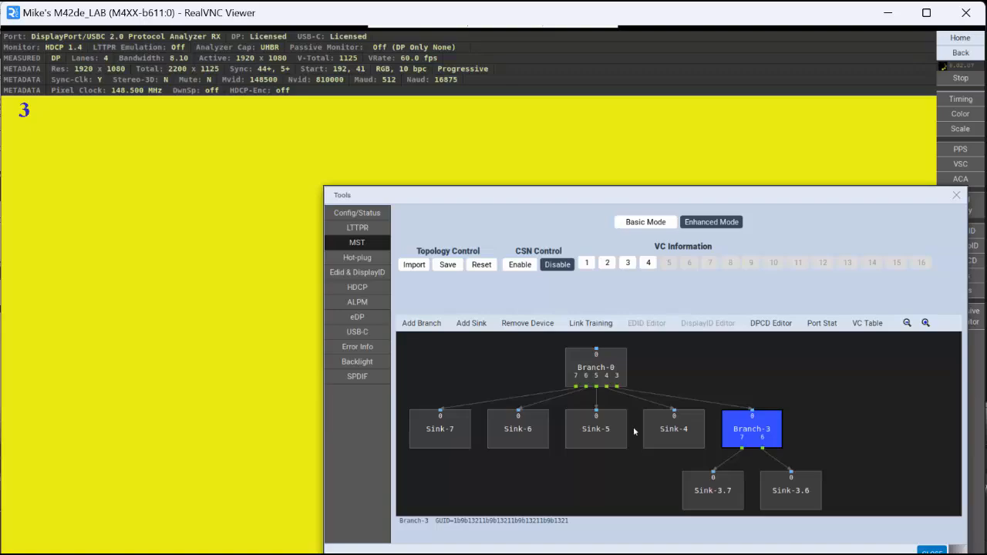
left_click(932, 551)
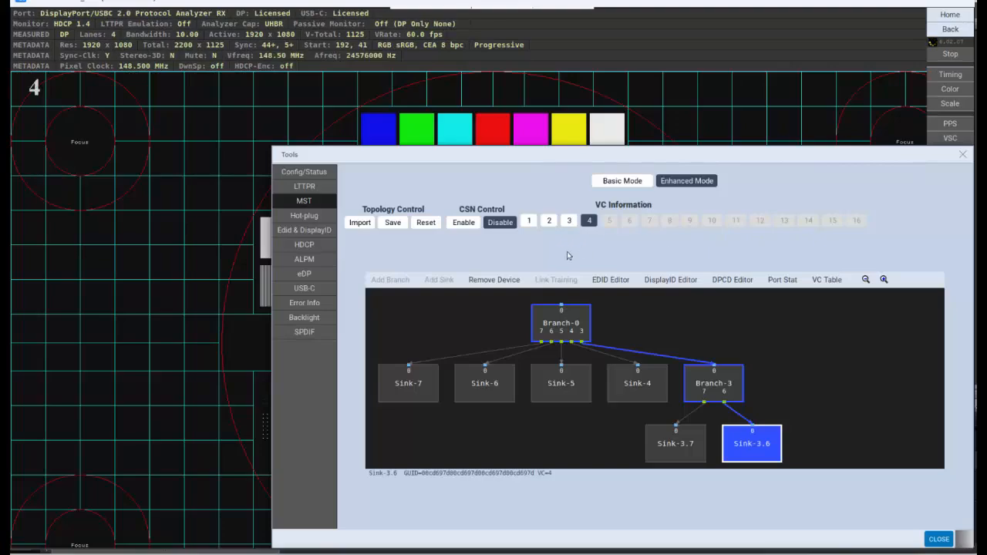
- Remove Sink-3.7 from the MST topology and enable CSN control
left_click(671, 451)
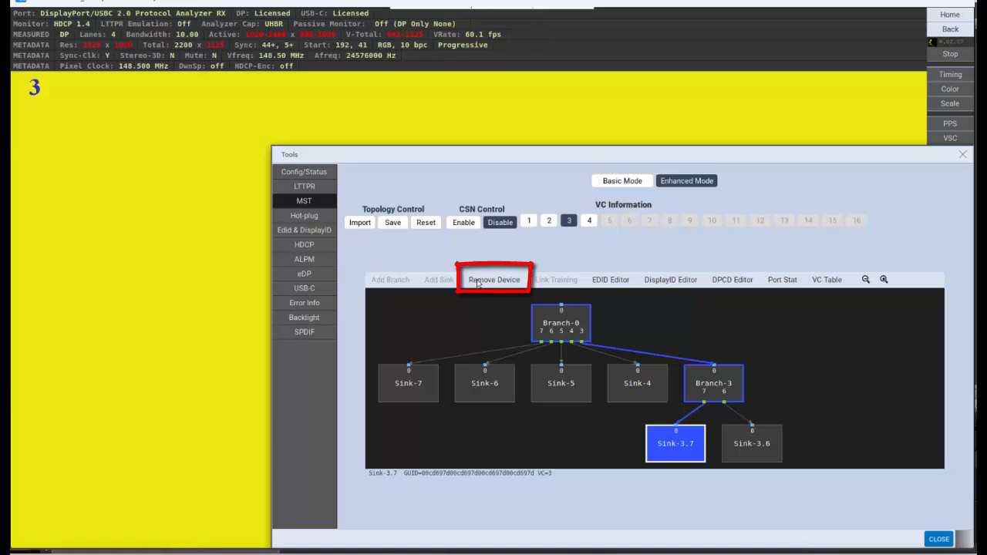
left_click(478, 280)
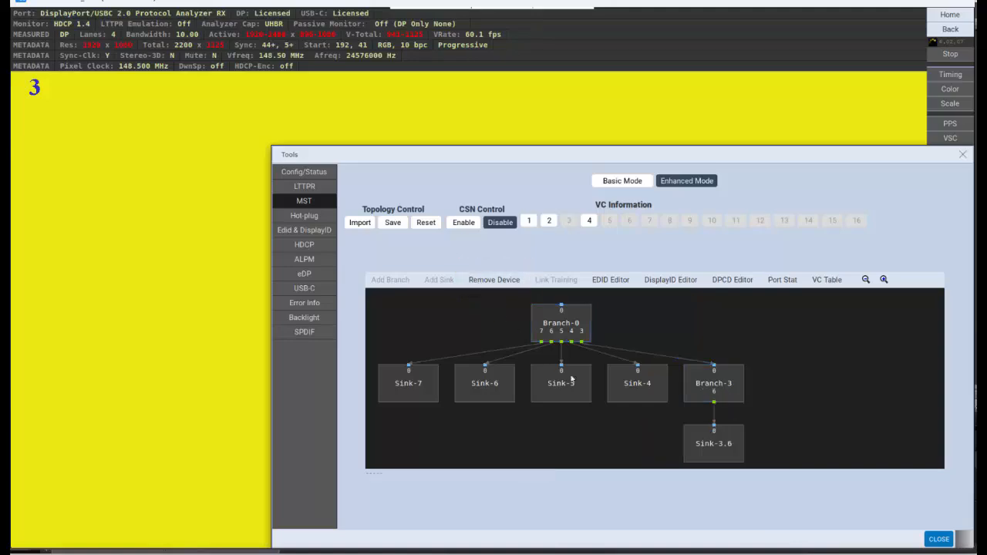
left_click(467, 222)
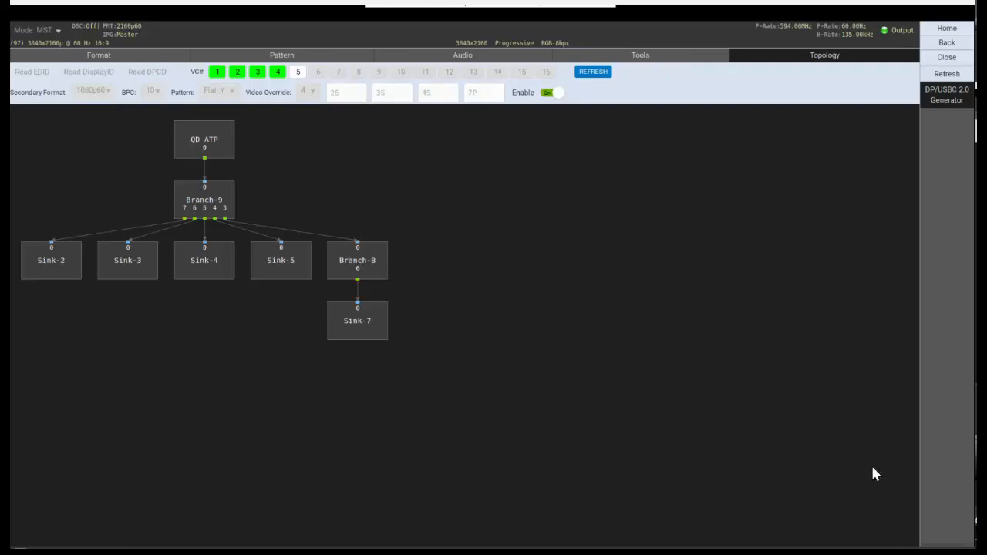
- Open the qdPrime Source Test Suite from the DisplayPort compliance applications
left_click(947, 28)
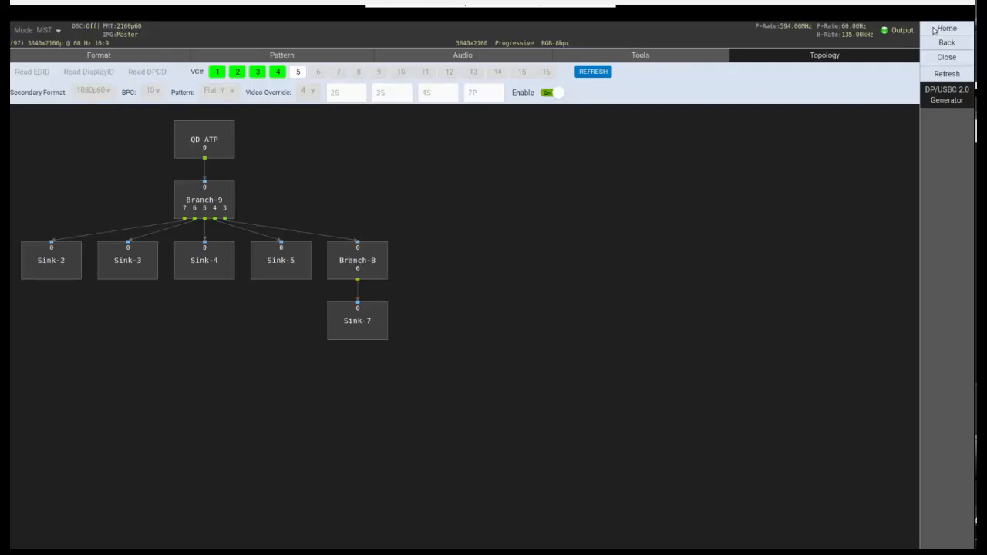
left_click(334, 61)
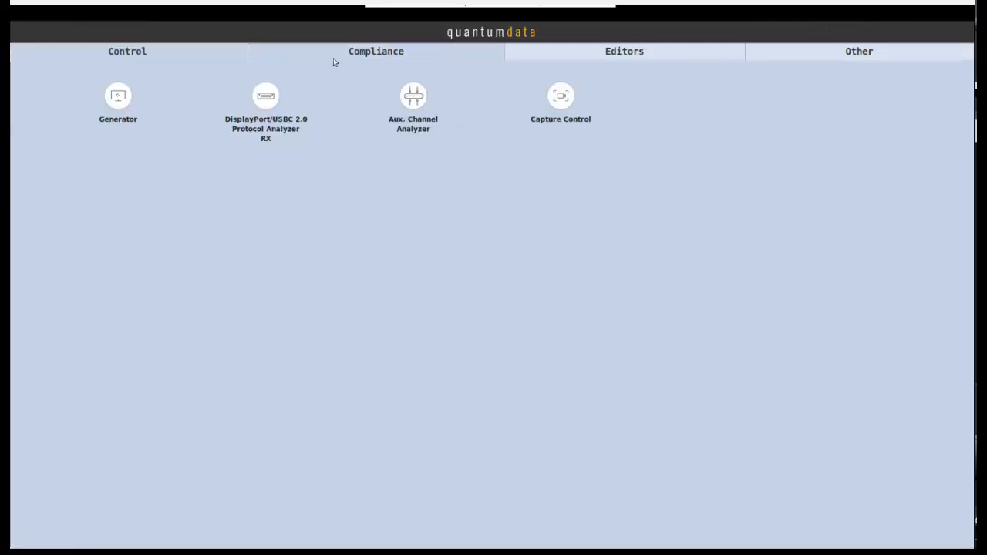
left_click(75, 118)
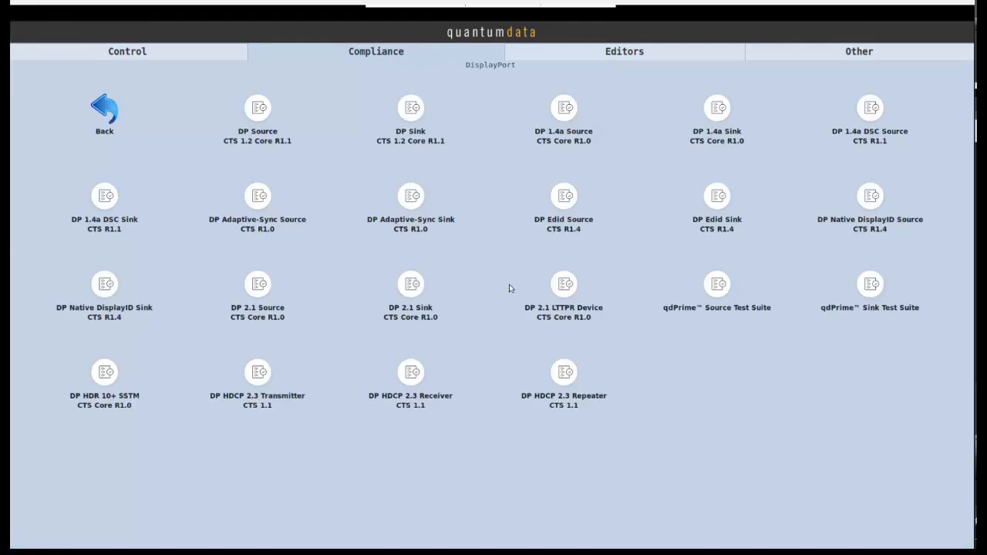
left_click(721, 292)
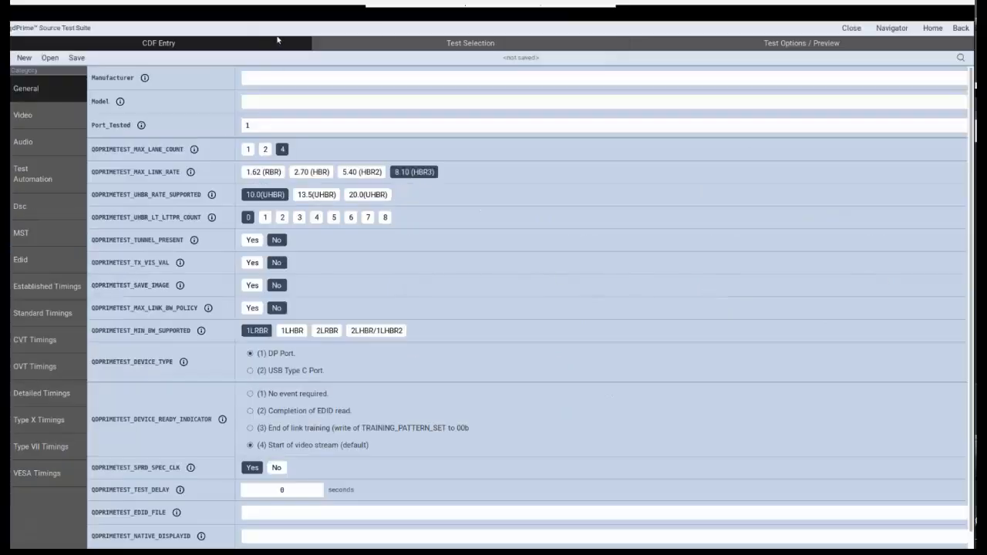
- Browse the Mod7 (MST) tests in the test selection list
left_click(496, 46)
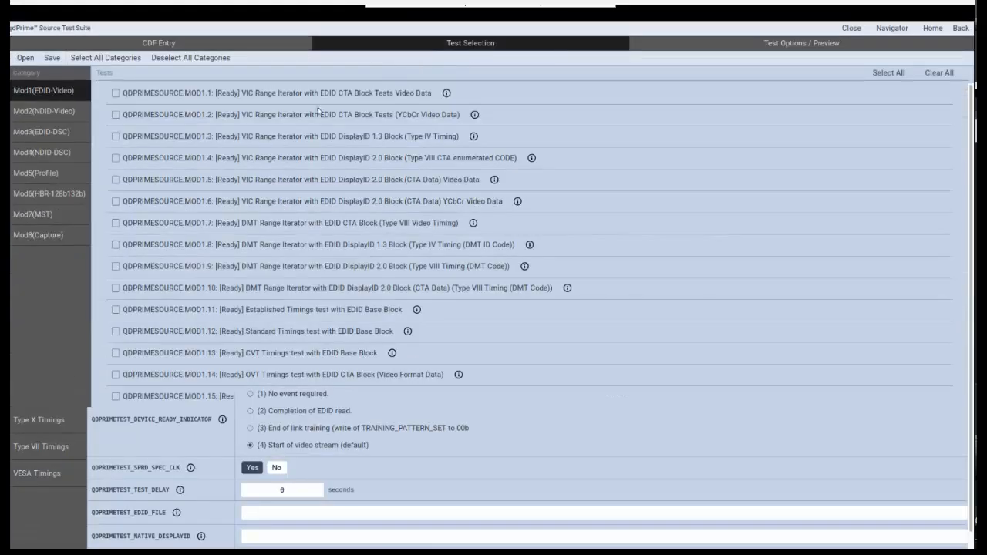
left_click(34, 217)
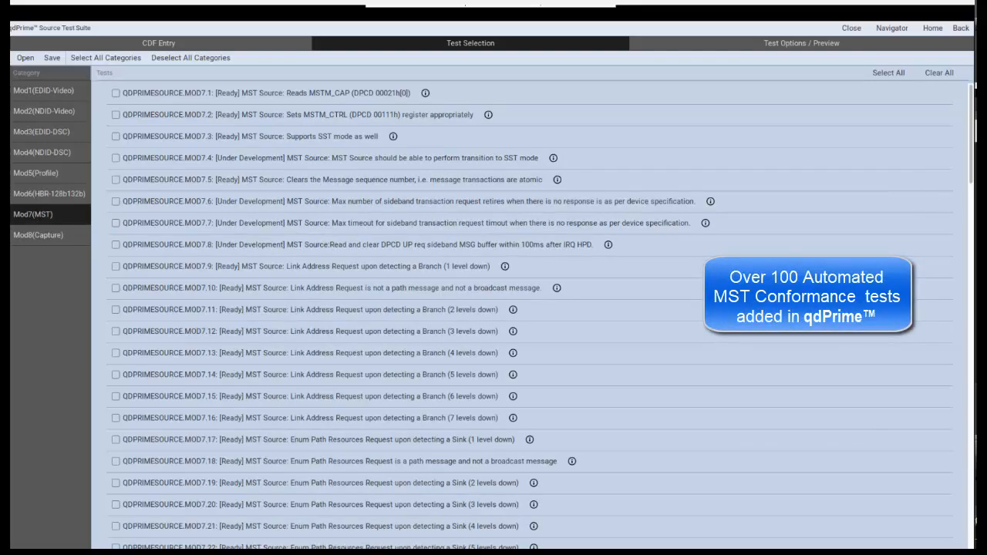
scroll(529, 308, "down", 5)
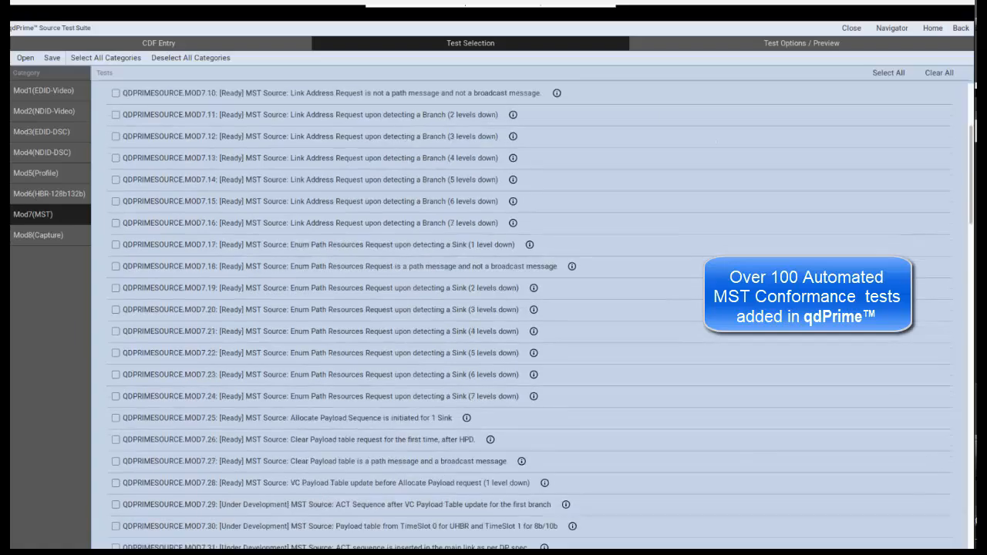
scroll(529, 308, "down", 4)
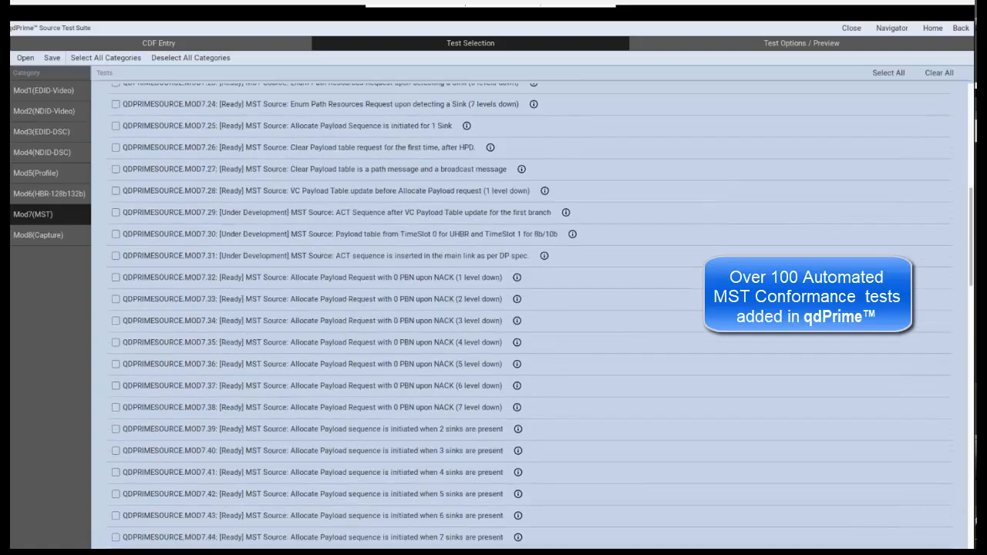
scroll(529, 308, "down", 5)
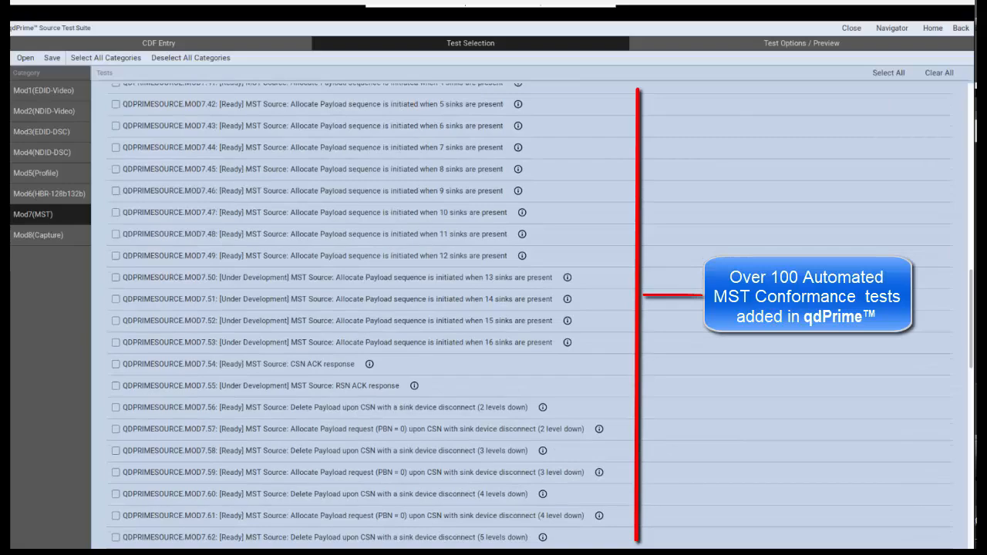
scroll(790, 248, "down", 5)
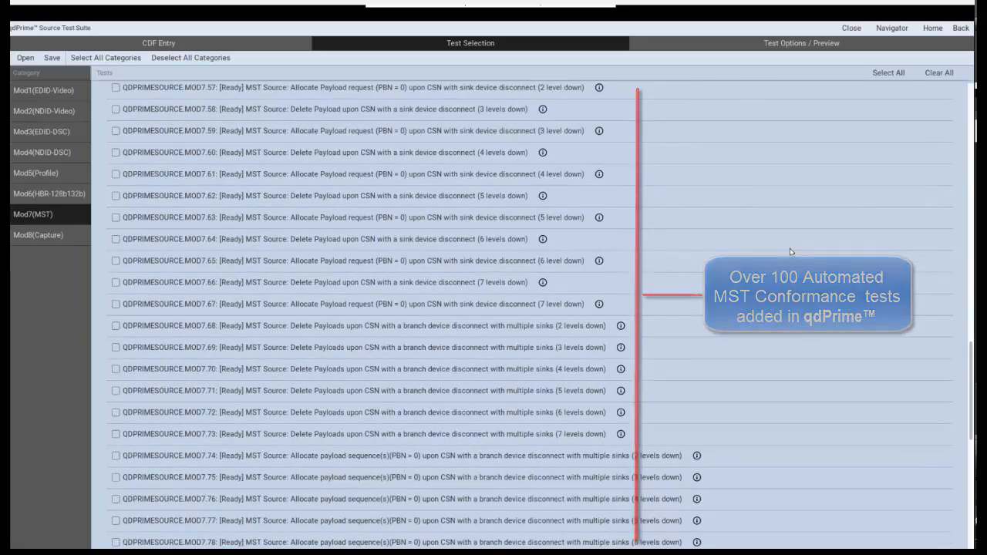